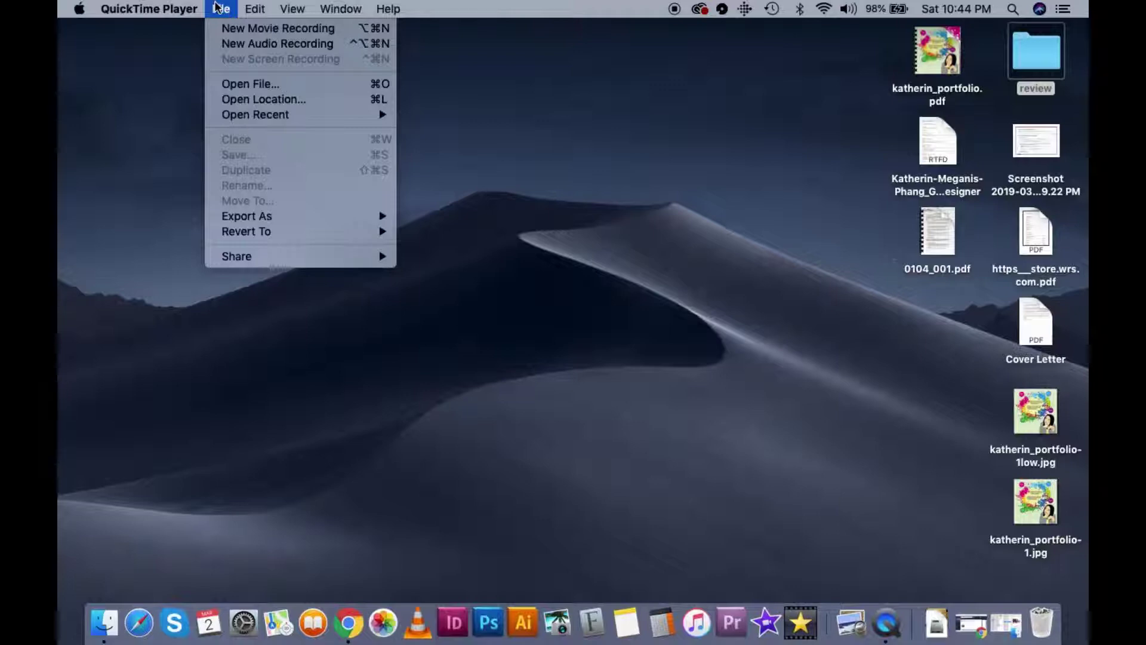
Open the VideoPad video editor and start a new project
mouse_move(255, 9)
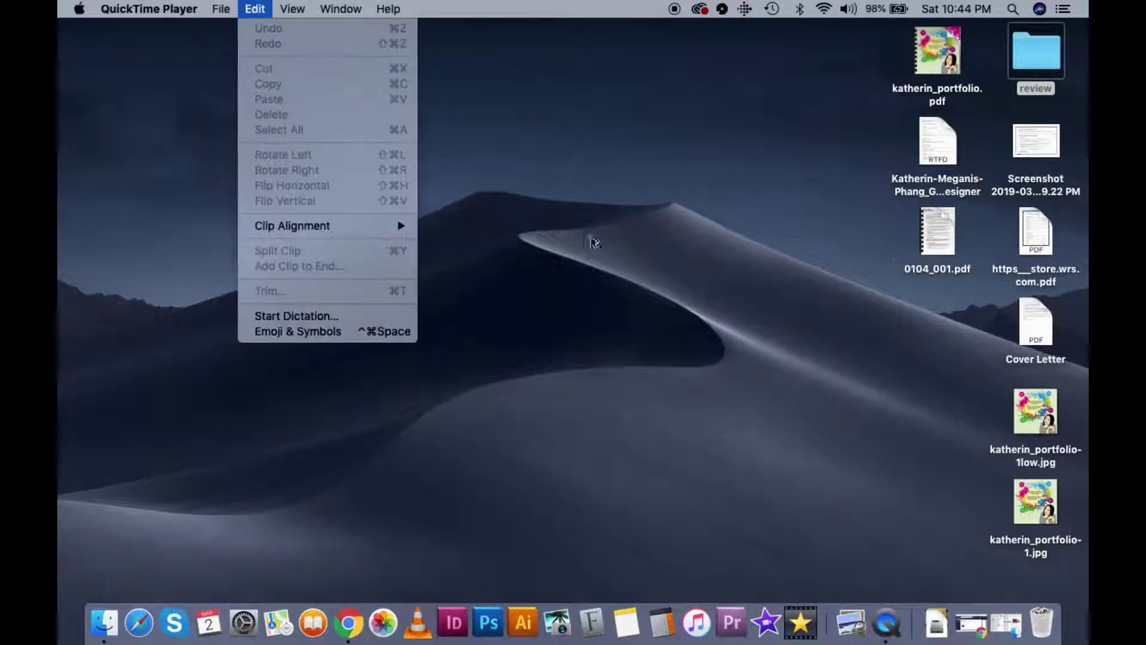
left_click(631, 358)
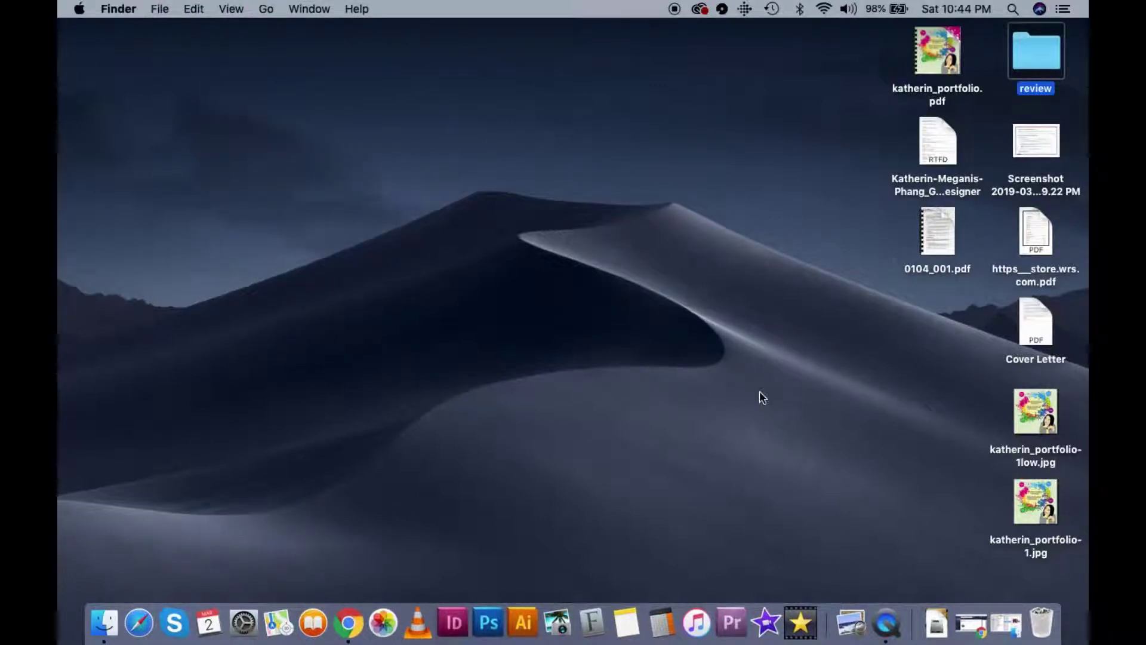
left_click(802, 623)
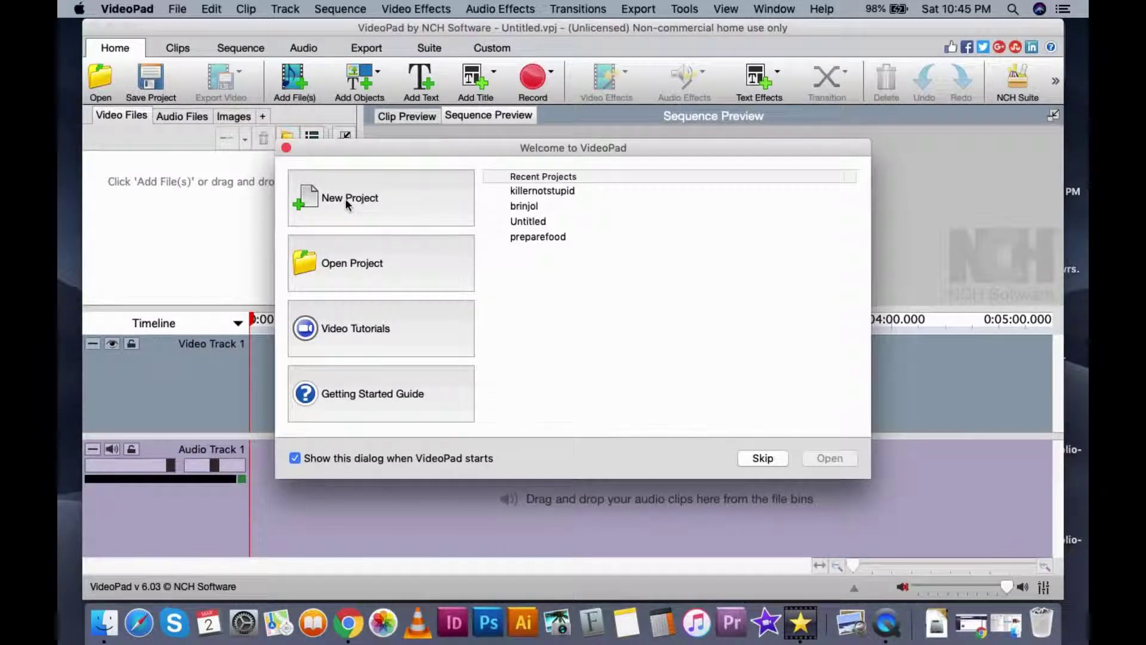
left_click(346, 199)
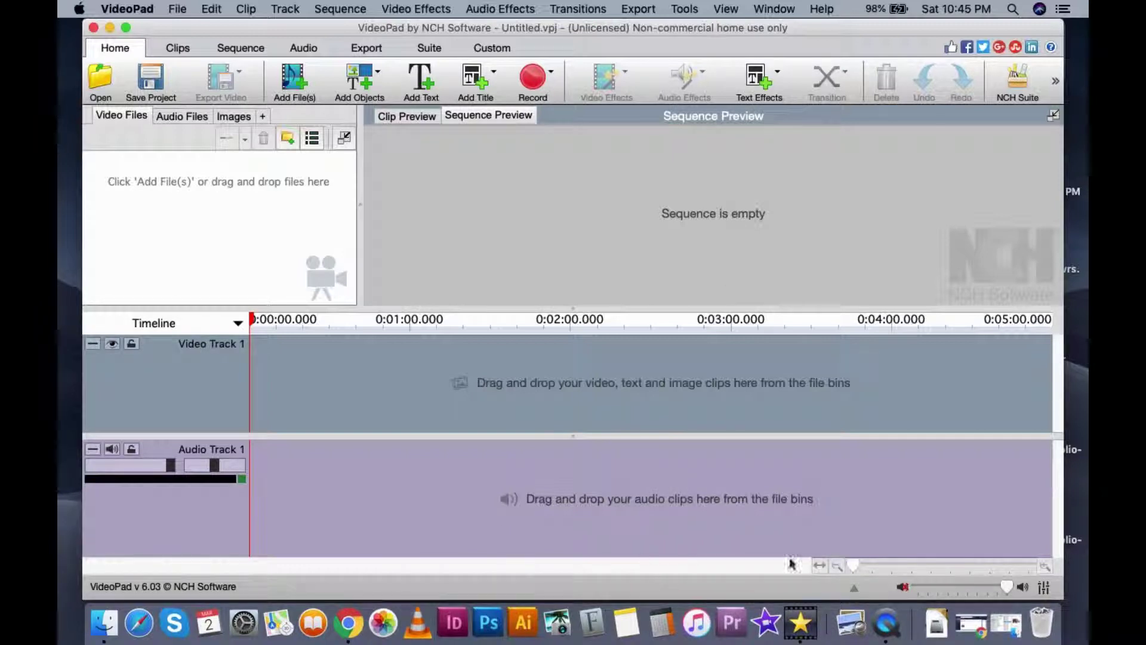
Import IMG_4212.MOV from the review killer folder and place it at the start of Video Track 1
left_click(1007, 626)
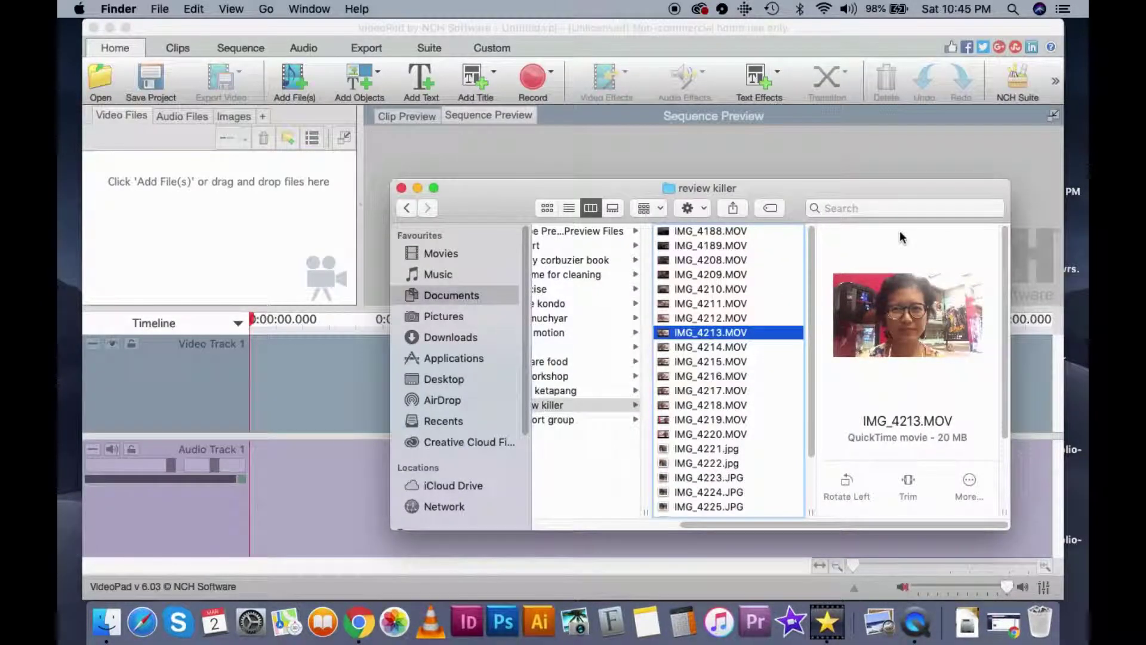
left_click(720, 304)
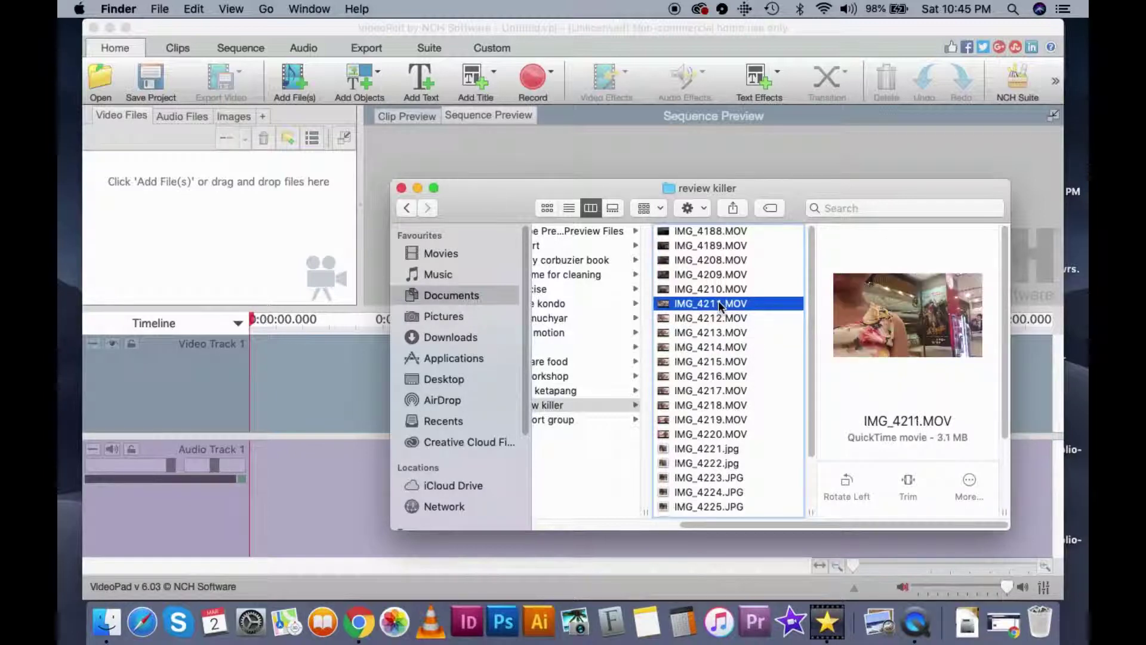
left_click(721, 318)
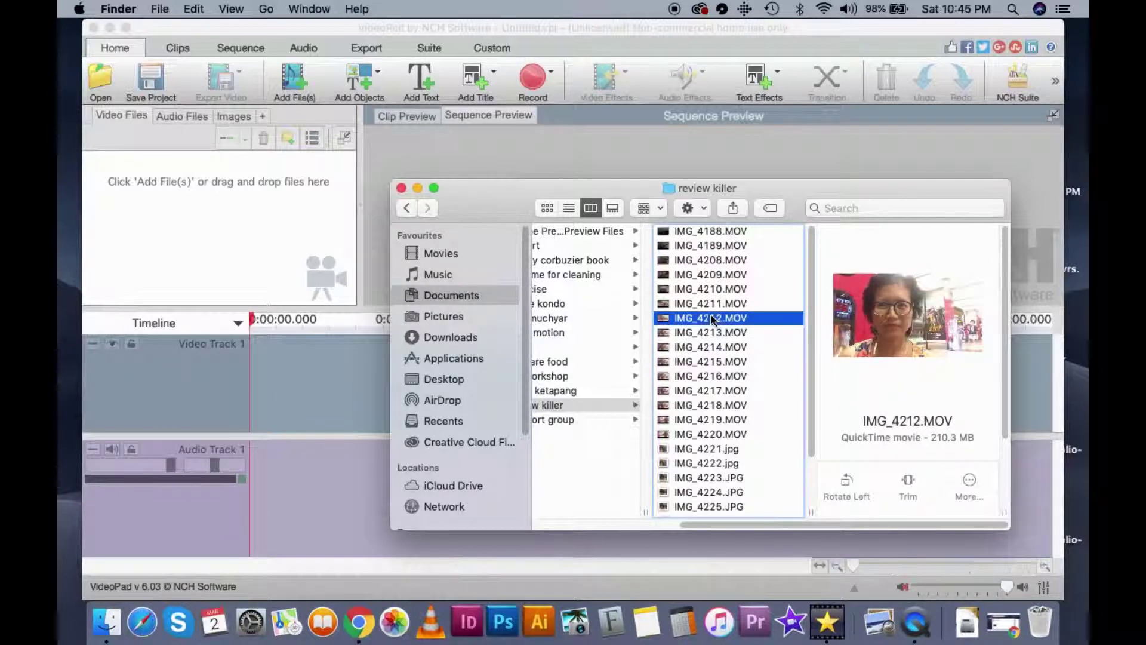
left_click_drag(715, 323, 223, 210)
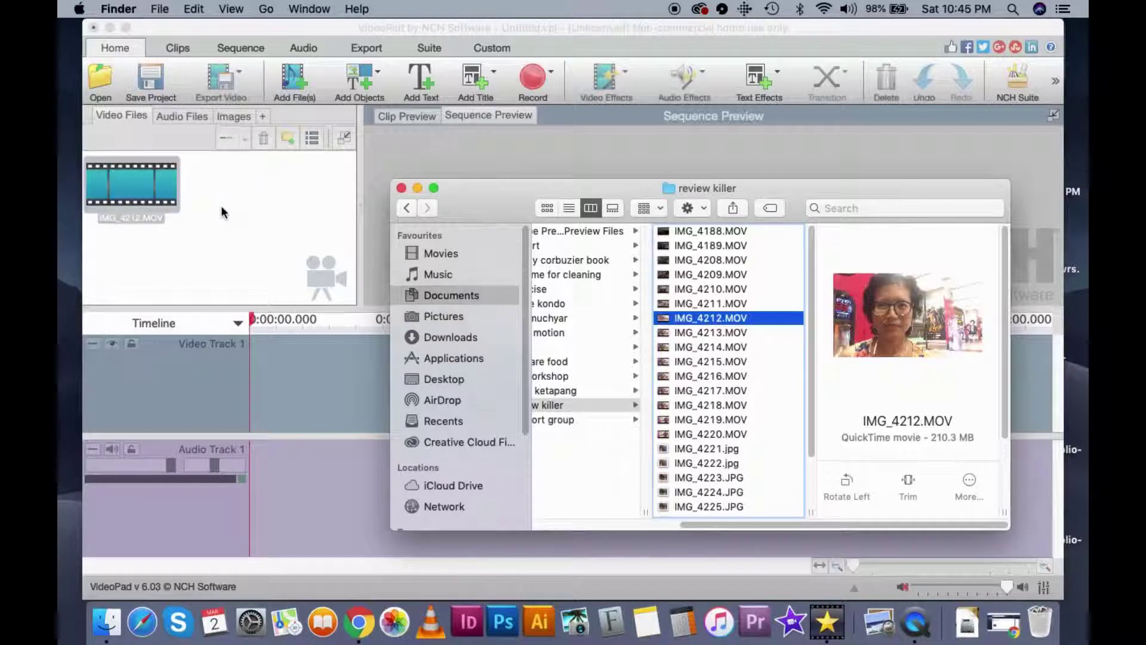
left_click(297, 216)
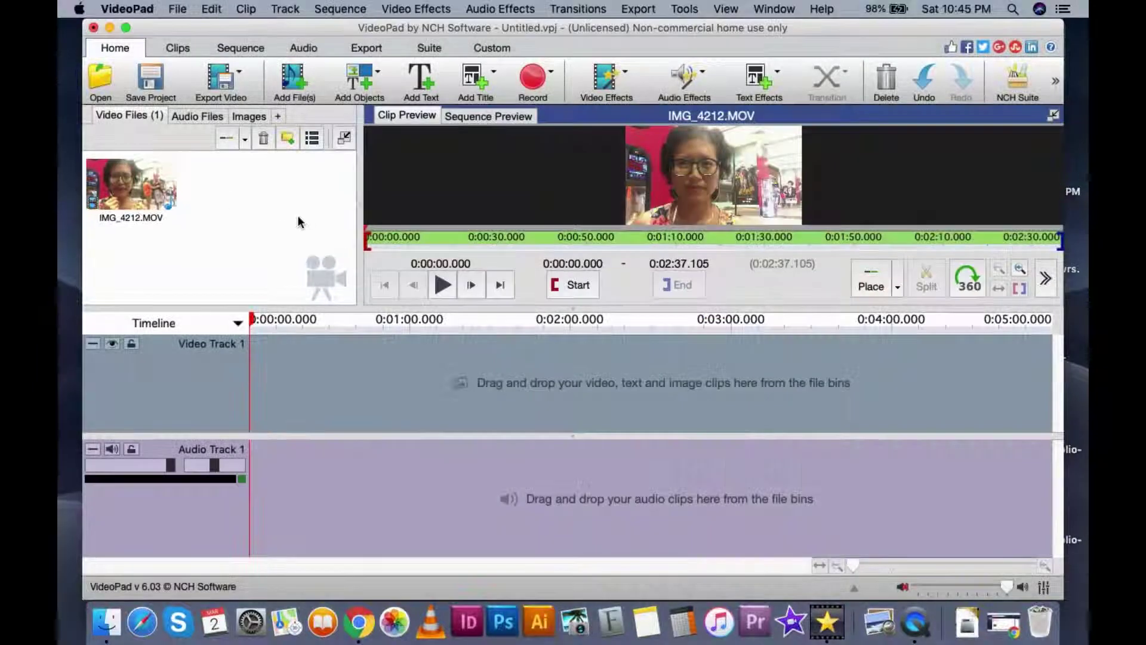
left_click(144, 186)
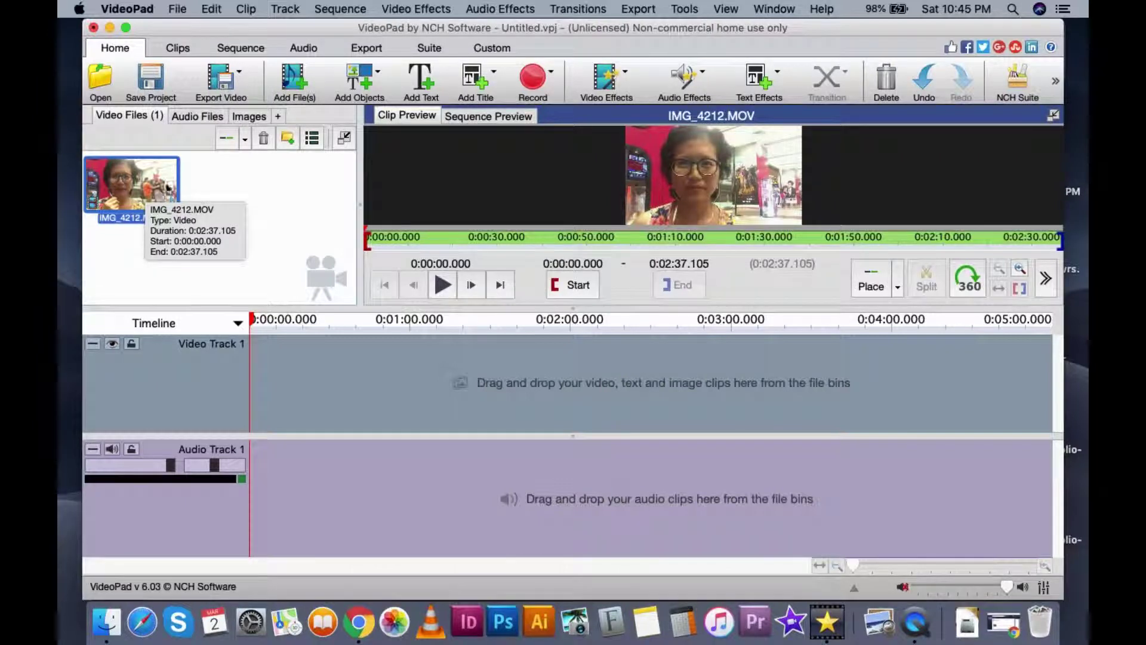
left_click_drag(124, 180, 292, 366)
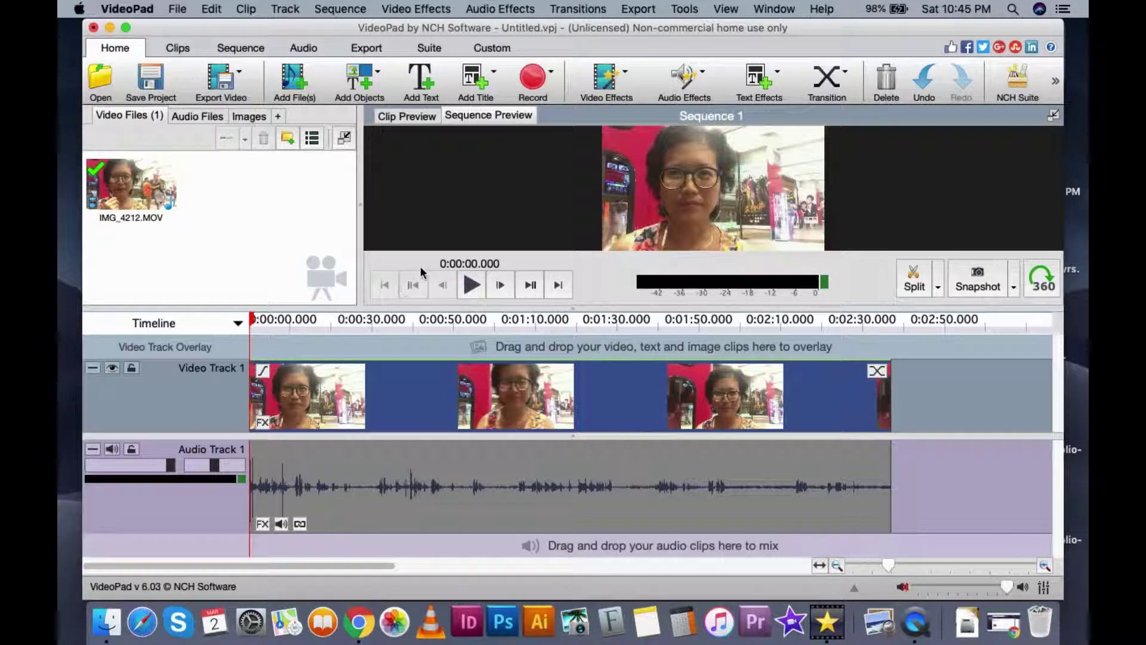
Play the sequence from the start to find the first cut point and split the clip at 0:00:09.661
left_click(473, 288)
left_click(472, 287)
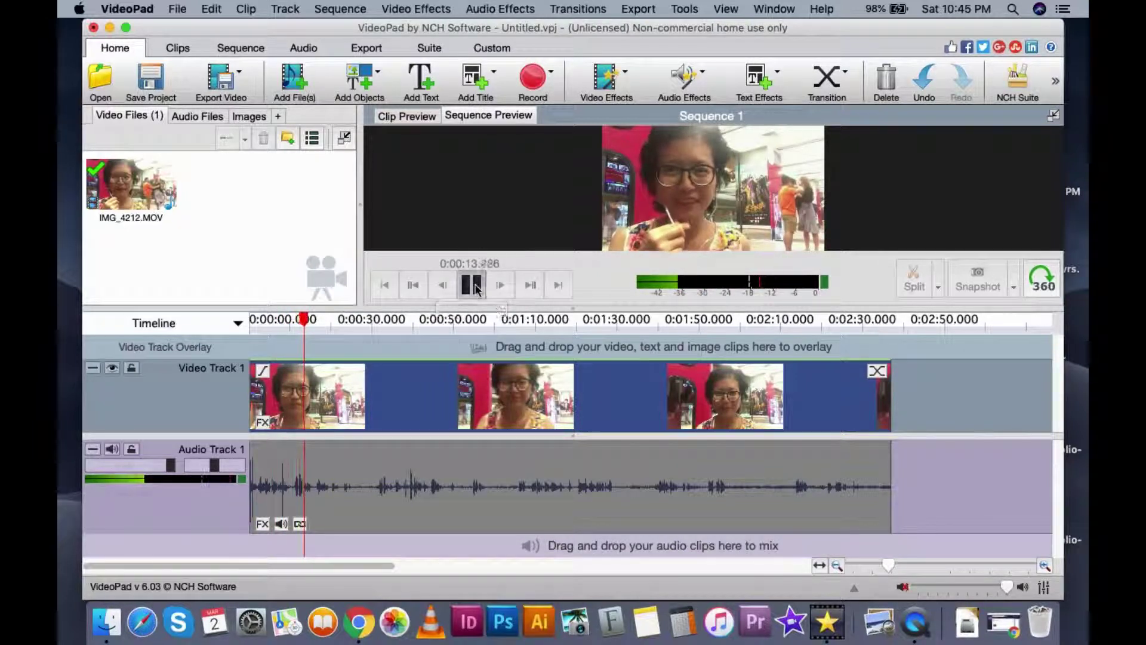
left_click(471, 284)
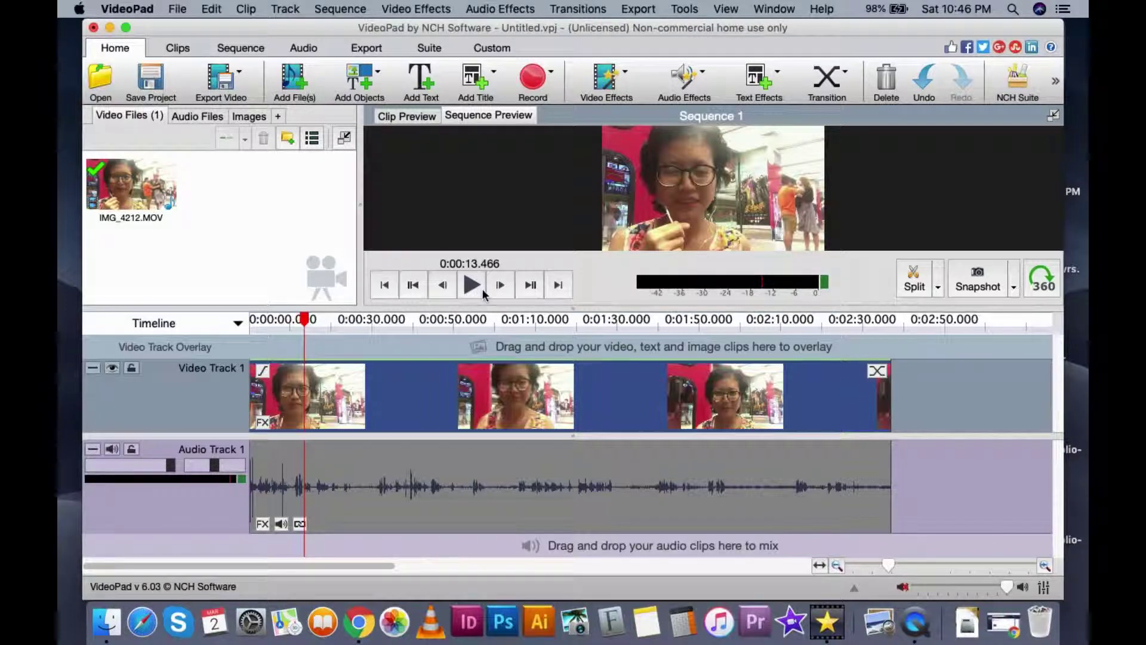
left_click(413, 288)
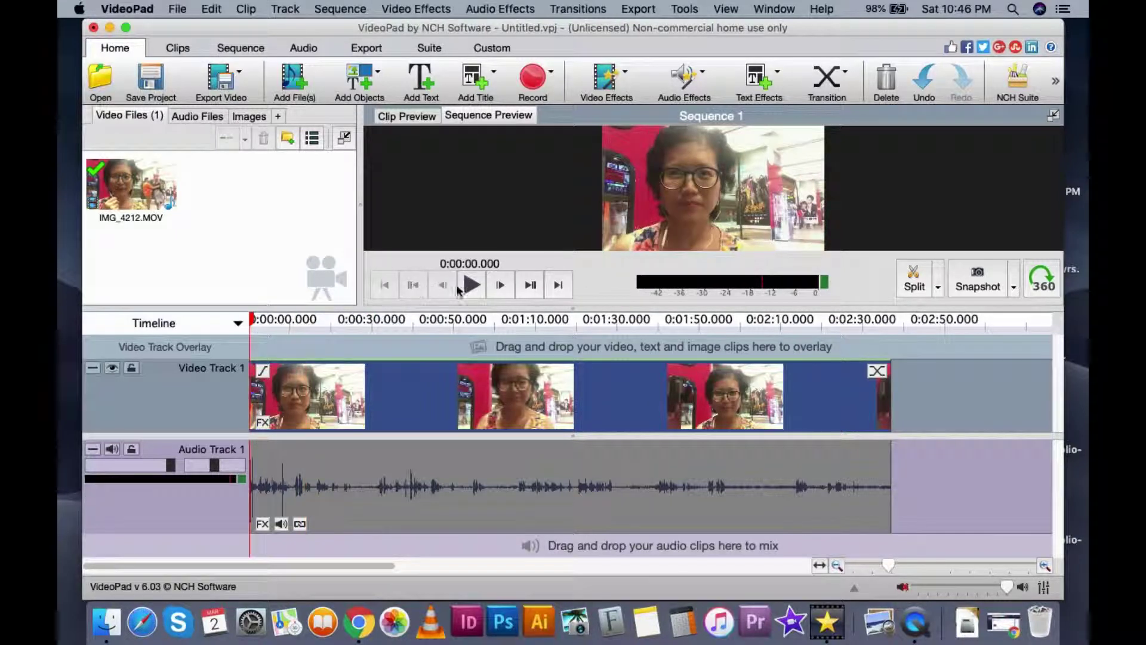
left_click(466, 285)
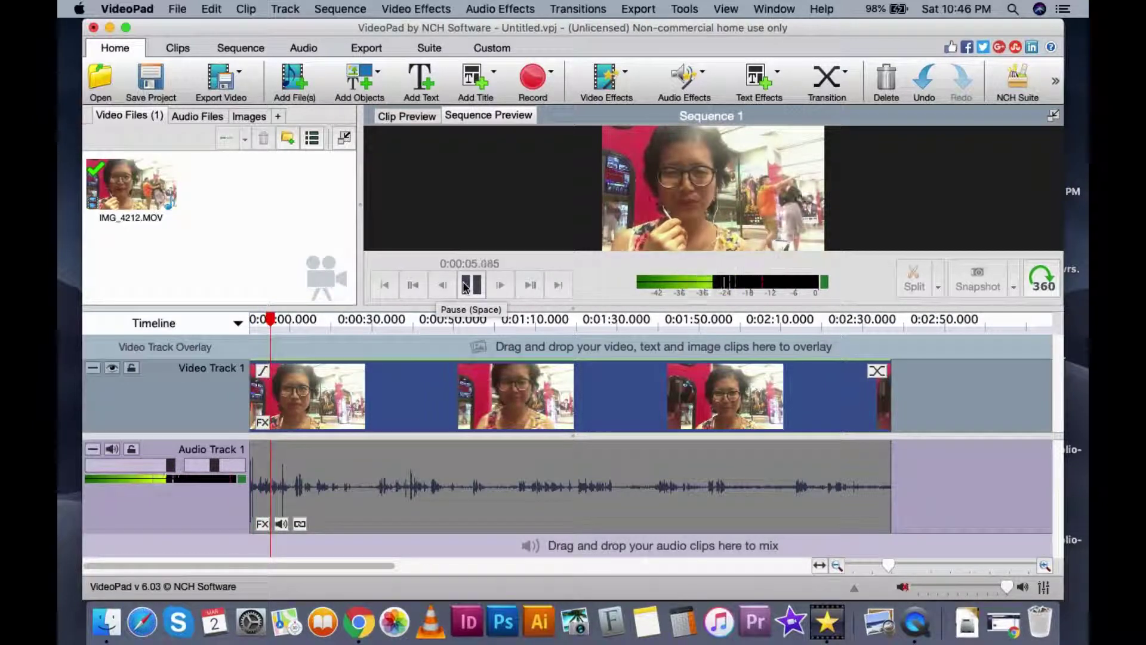
left_click(466, 286)
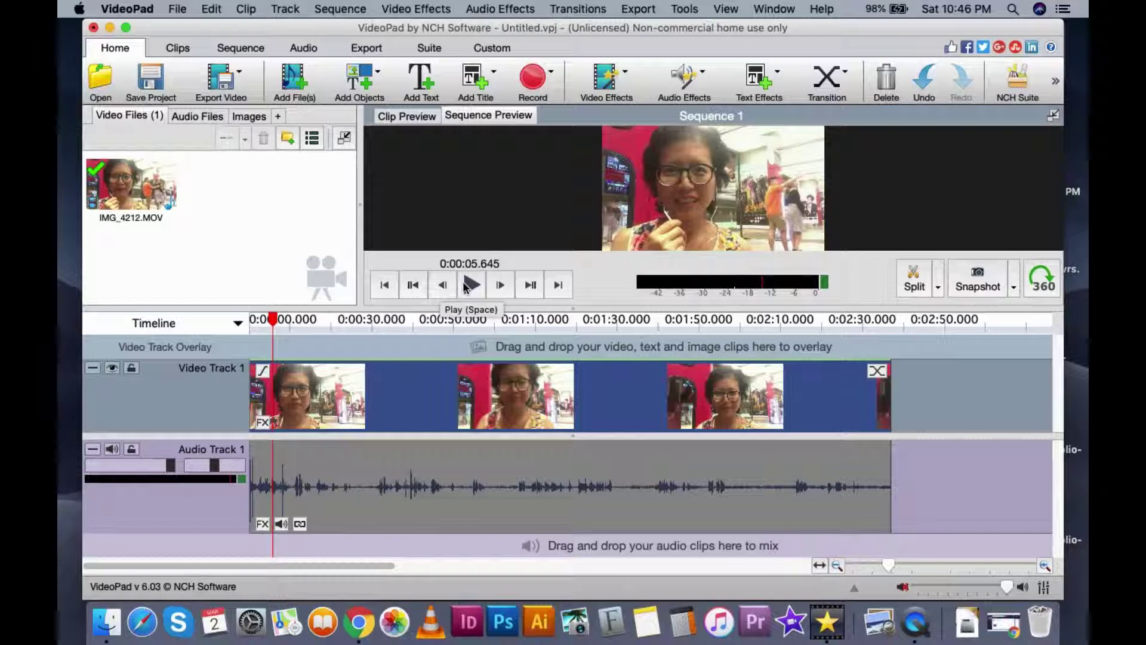
left_click(466, 285)
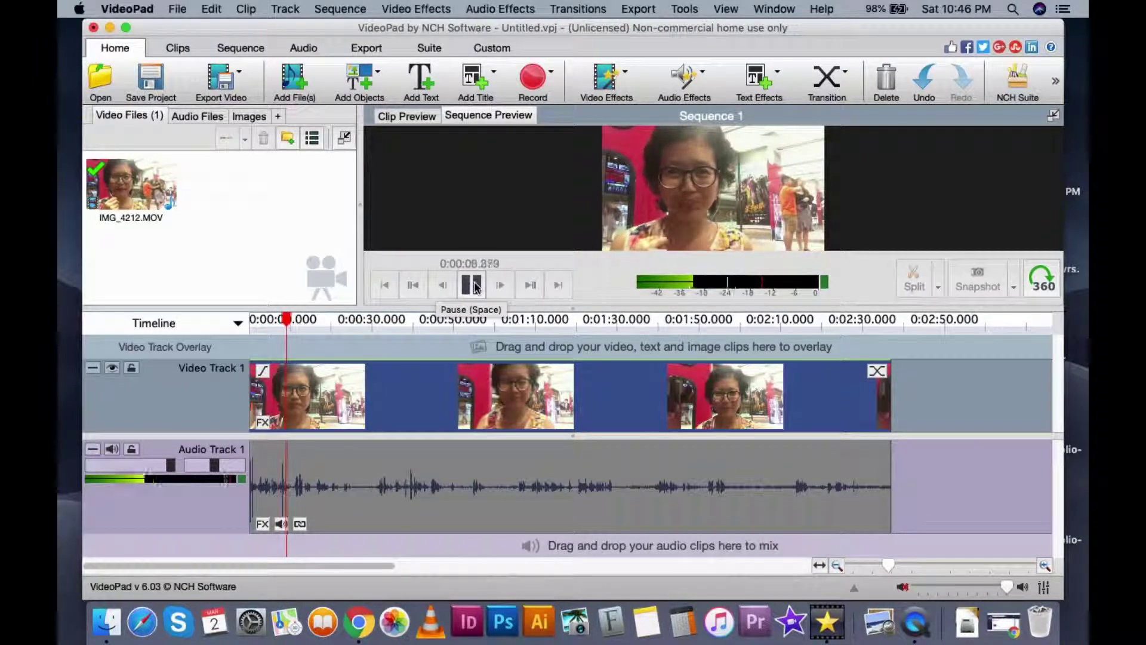
left_click(475, 286)
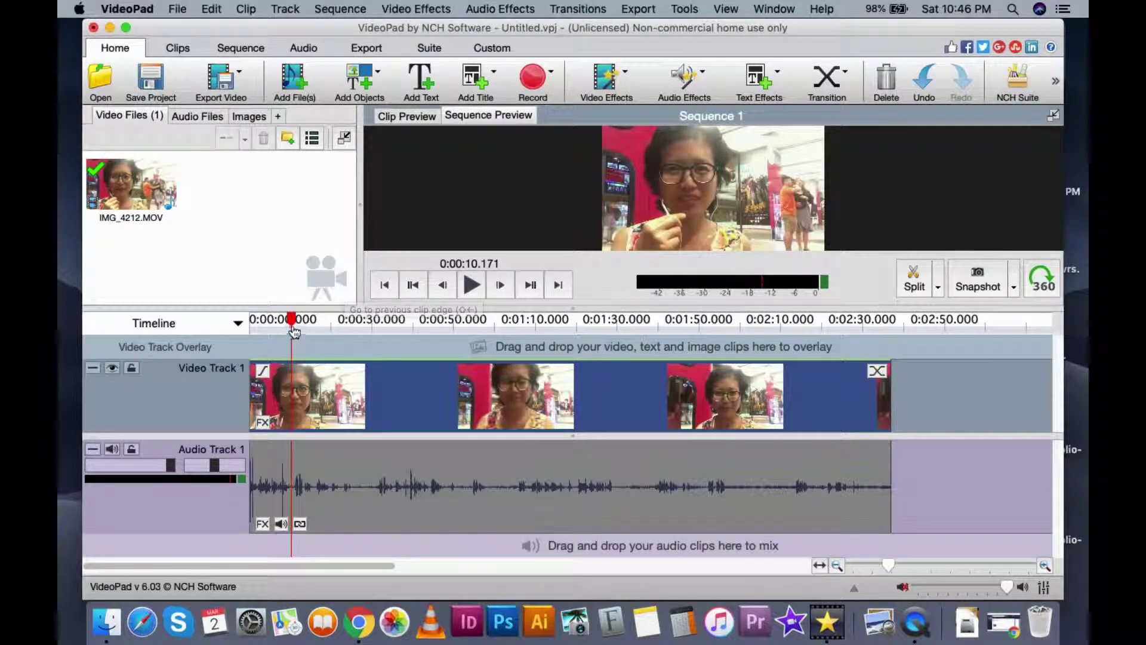
left_click_drag(294, 319, 291, 323)
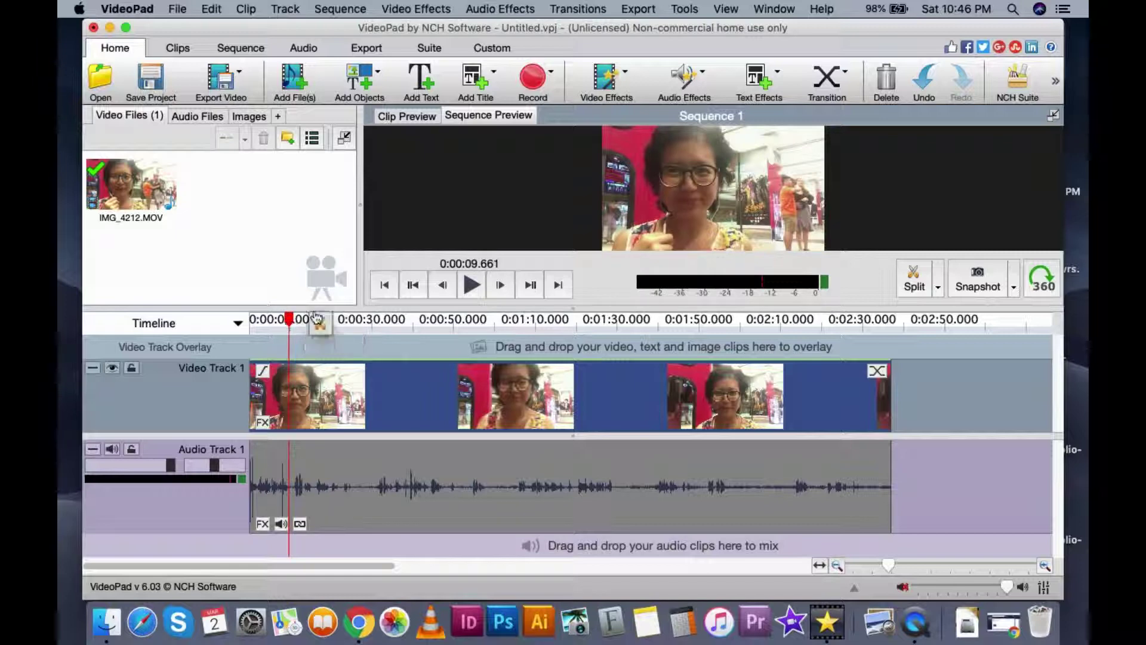
left_click(913, 282)
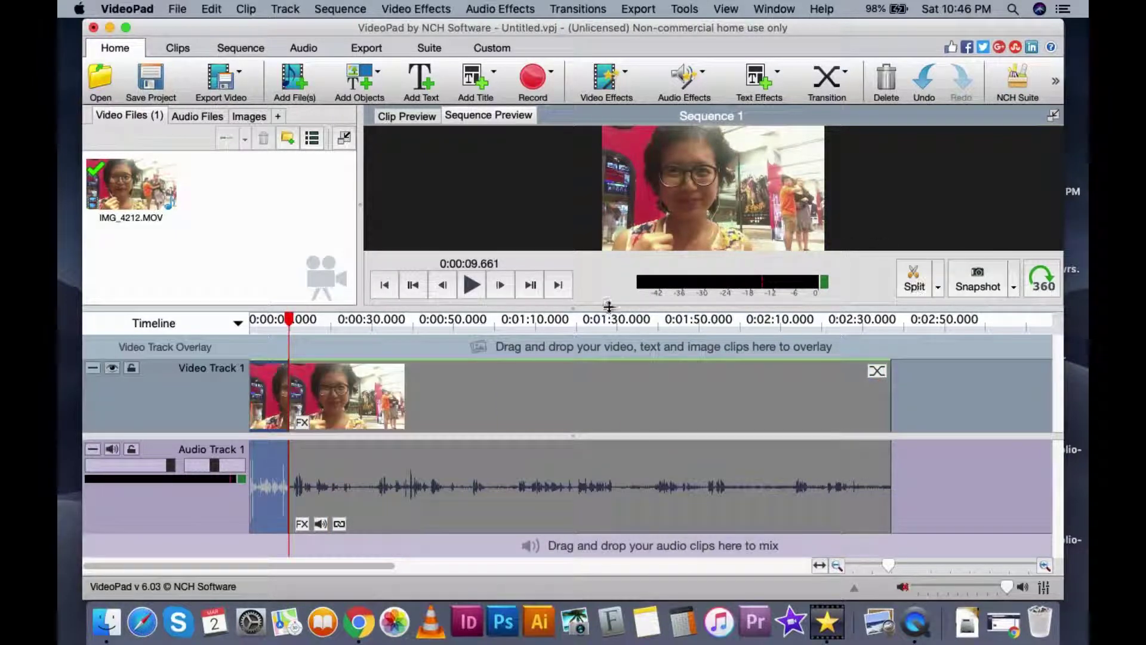
Split the clip at 0:00:11.042 and delete the short segment between the two cuts
left_click(471, 286)
left_click(471, 285)
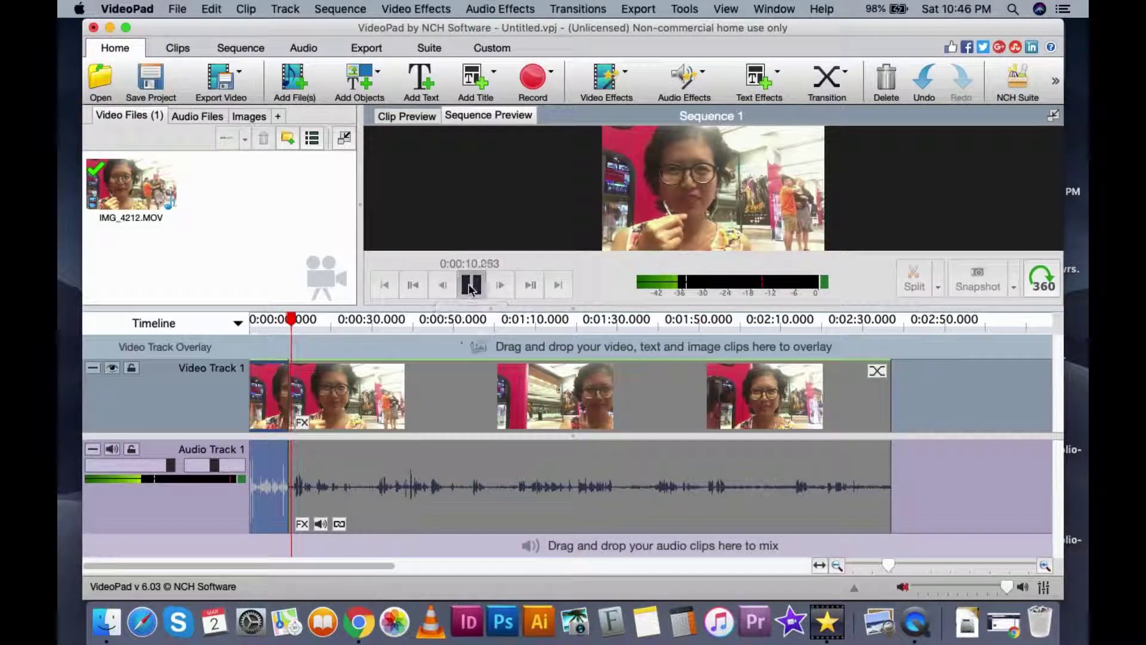
left_click_drag(292, 321, 294, 321)
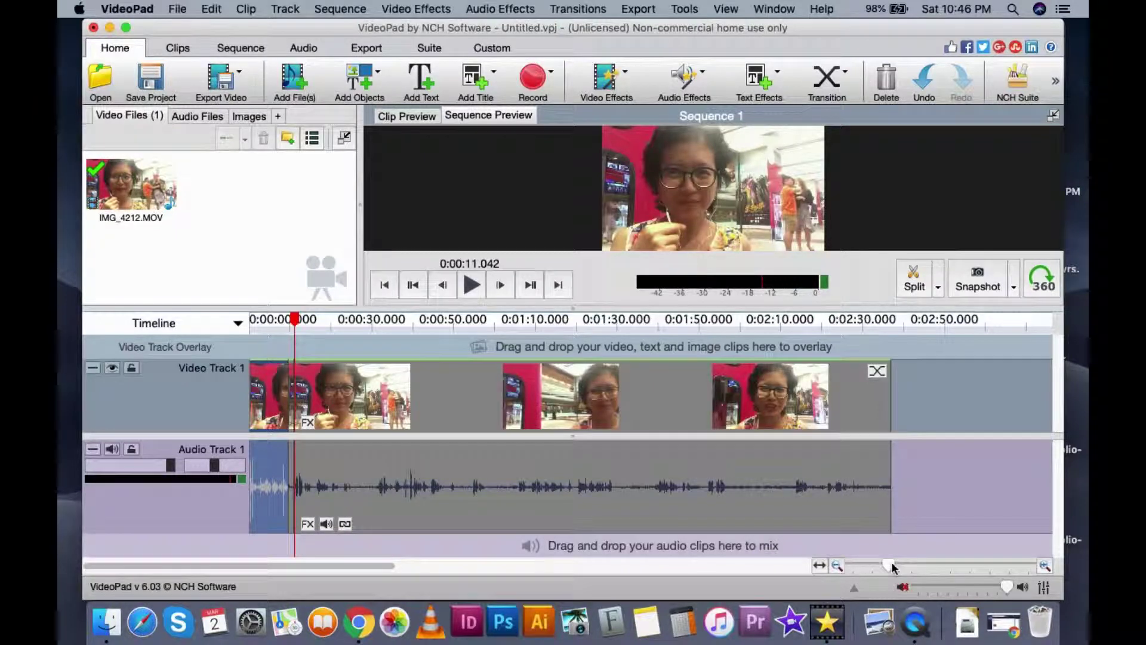
left_click_drag(890, 566, 915, 566)
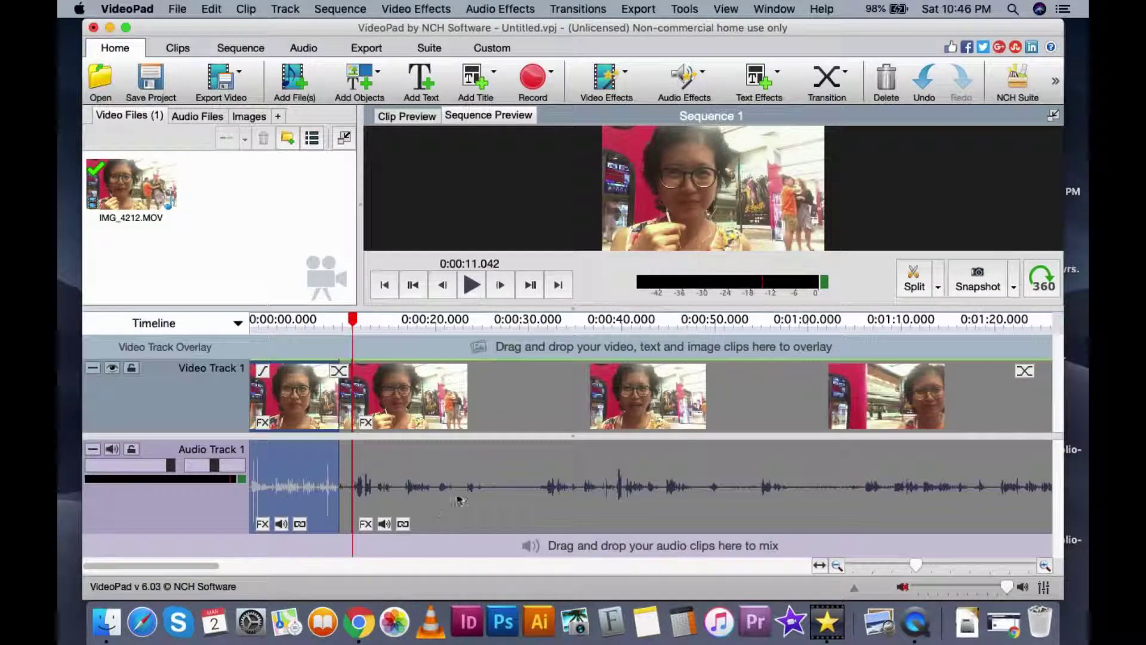
left_click(348, 407)
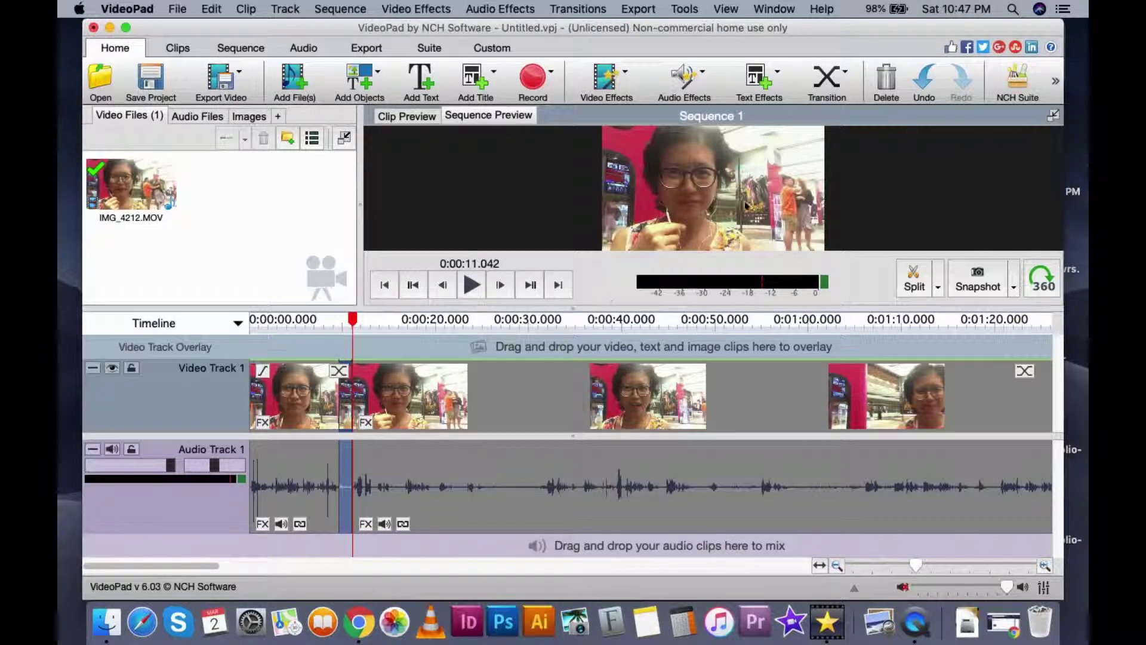
left_click(887, 84)
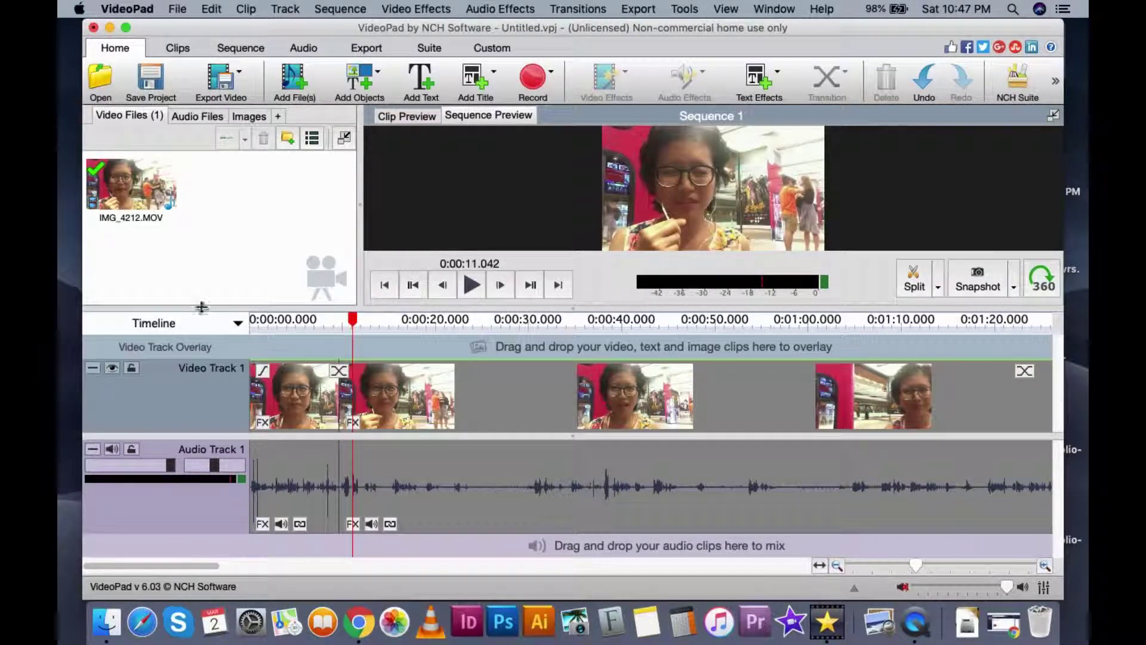
Play on past the removed section and split the remaining clip at 0:00:11.687
left_click(413, 286)
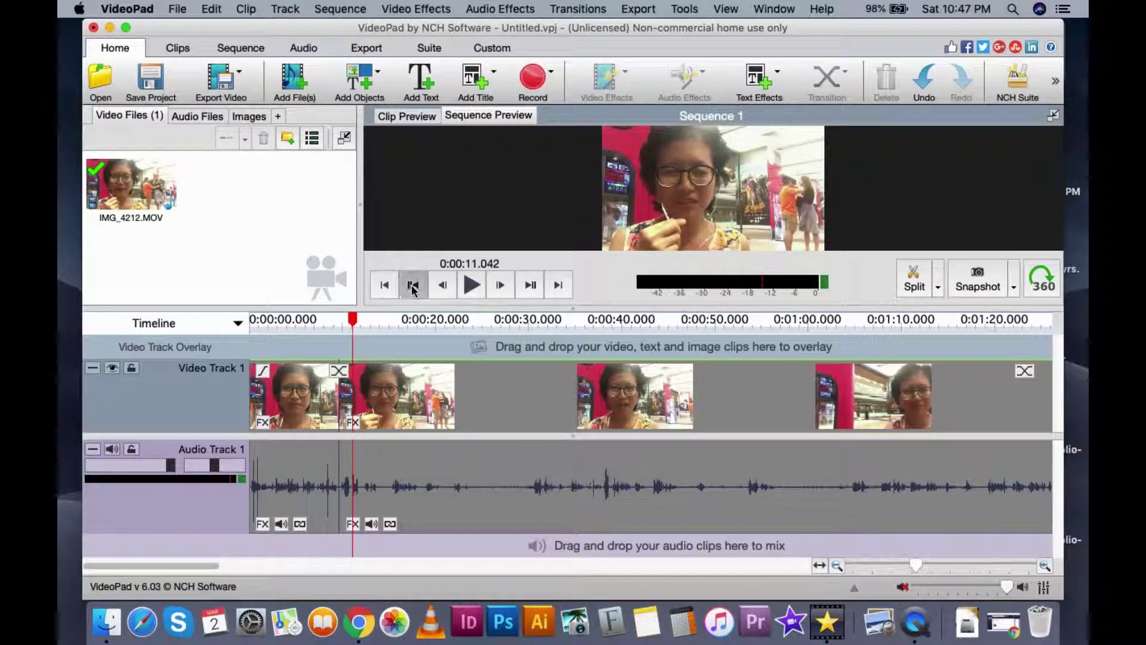
left_click(469, 285)
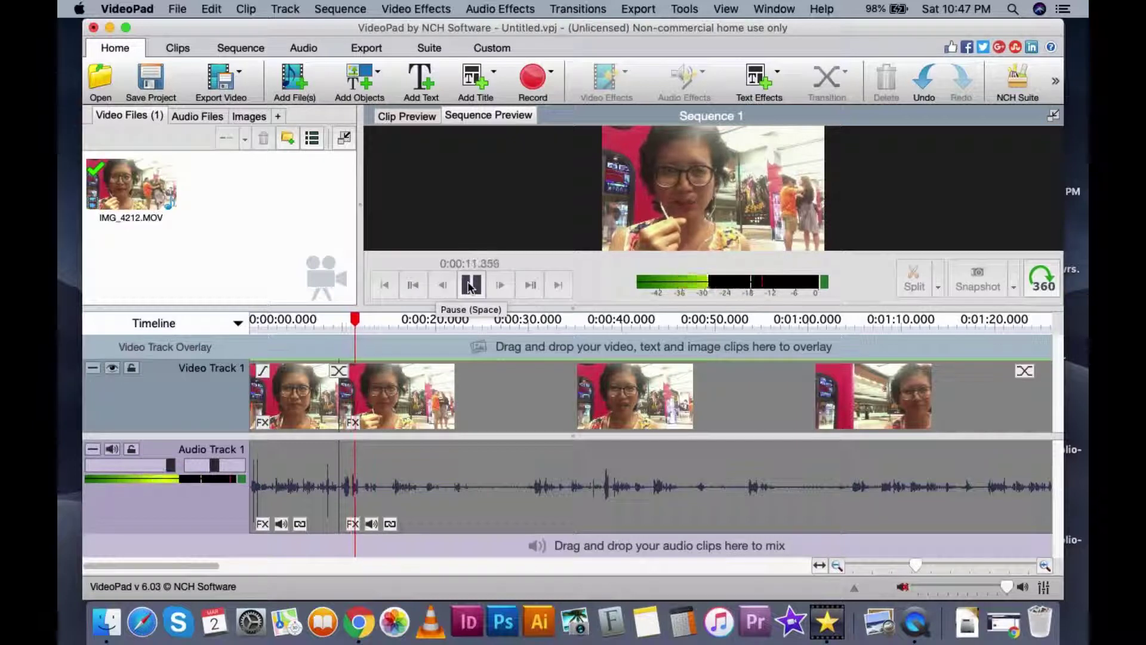
left_click(470, 285)
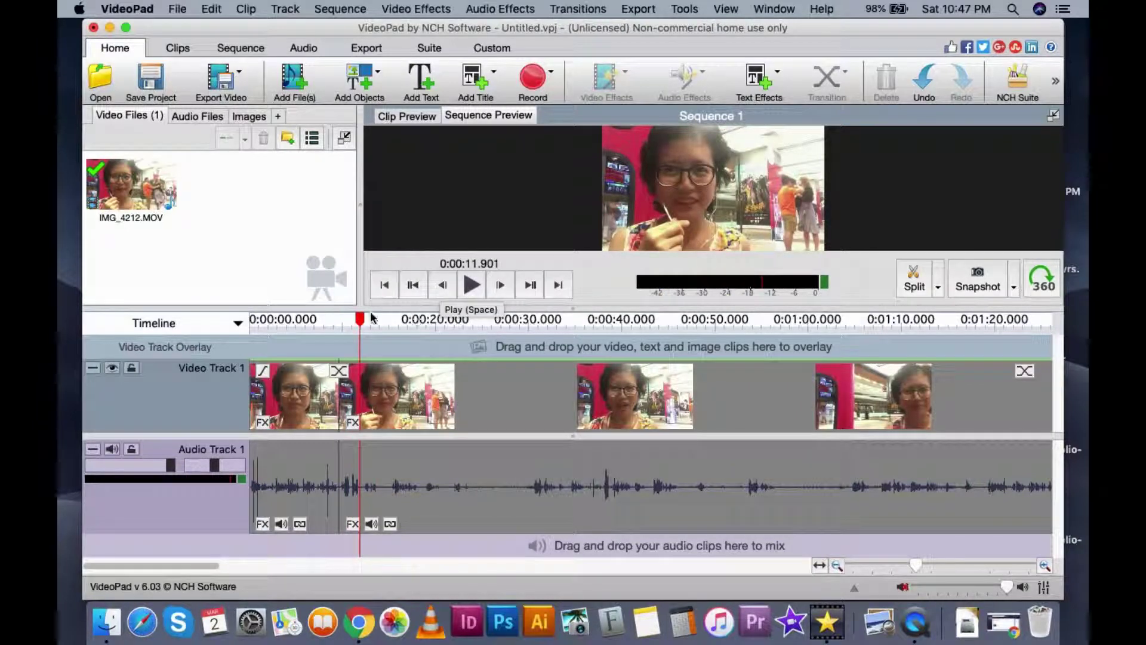
left_click_drag(362, 322, 361, 322)
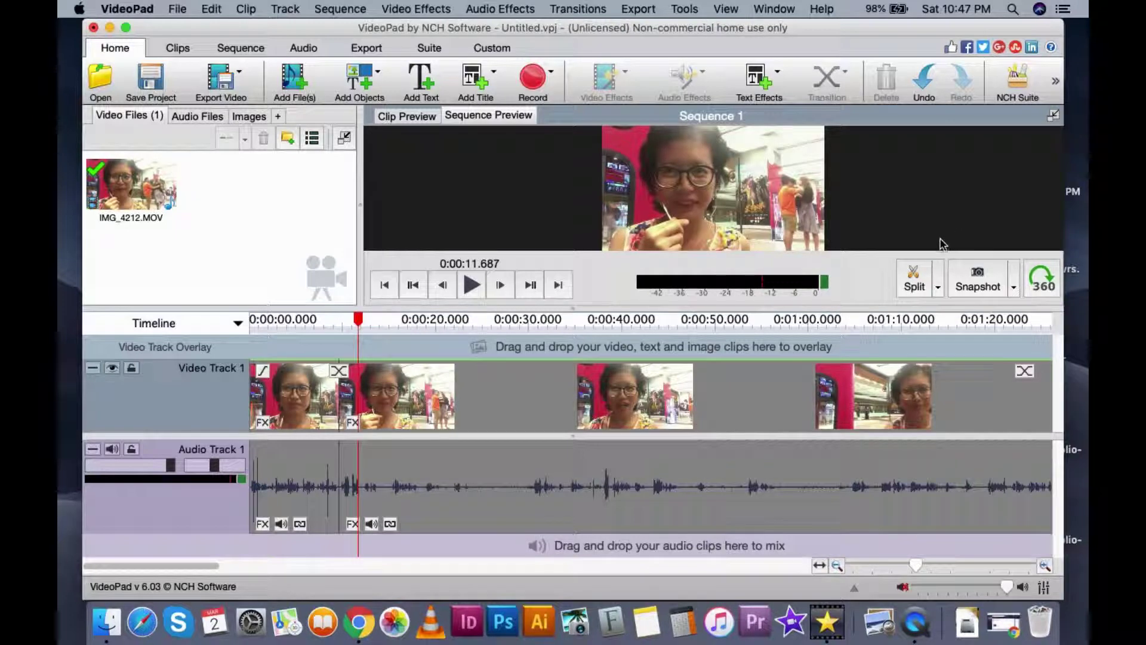
left_click(915, 279)
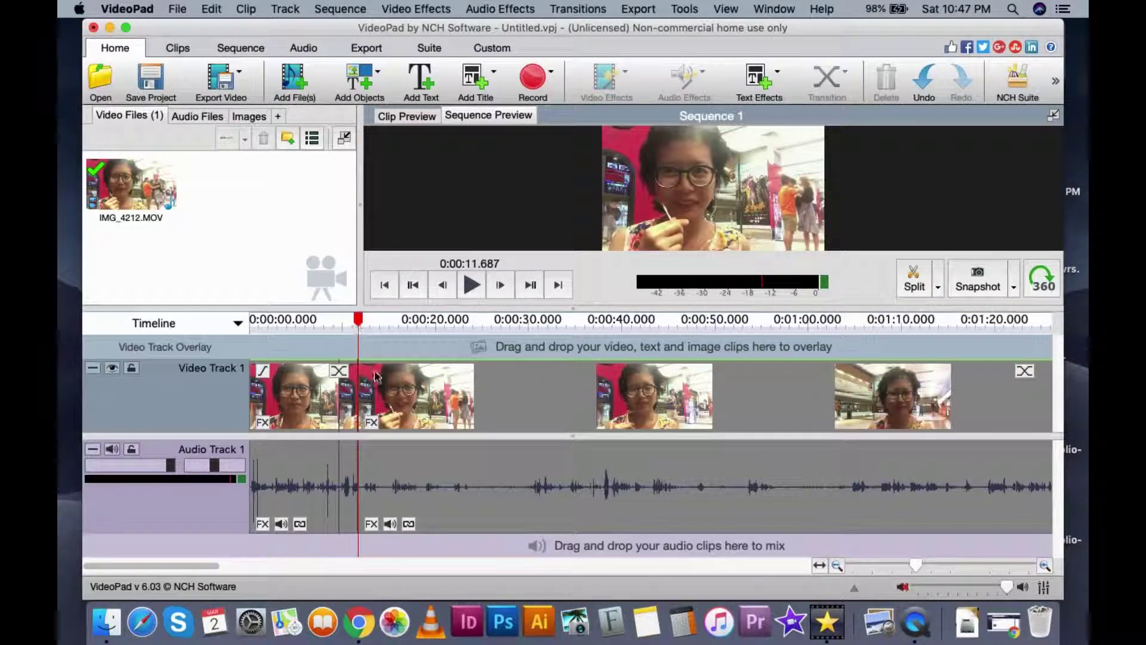
Play on a little further and split the clip at 0:00:12.466
left_click(471, 285)
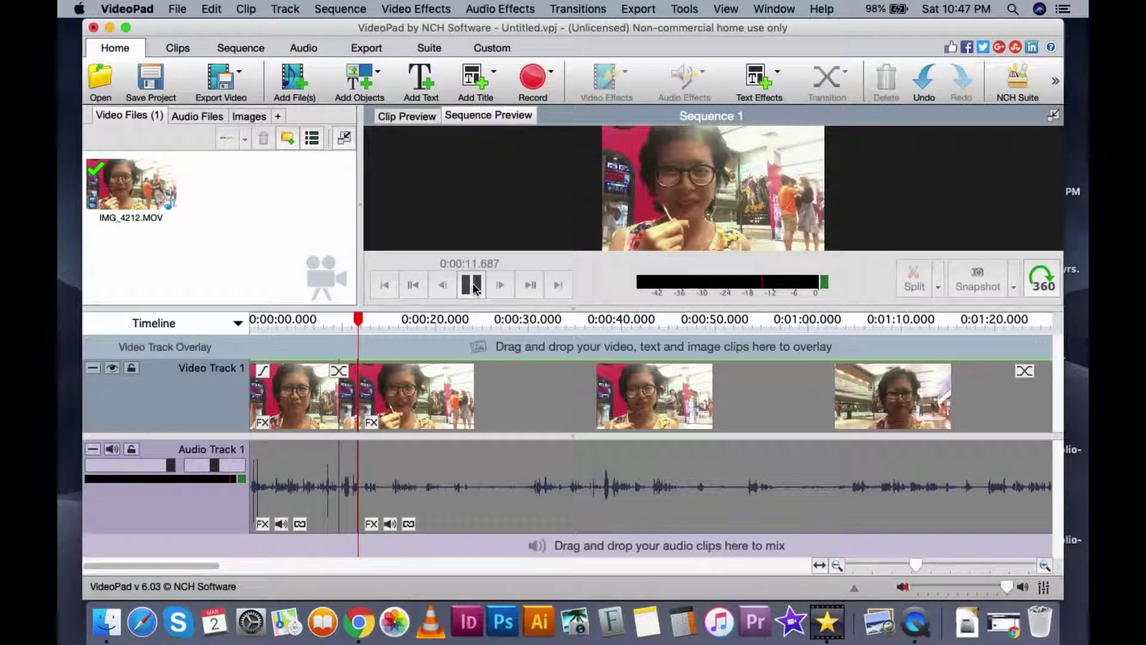
left_click(473, 286)
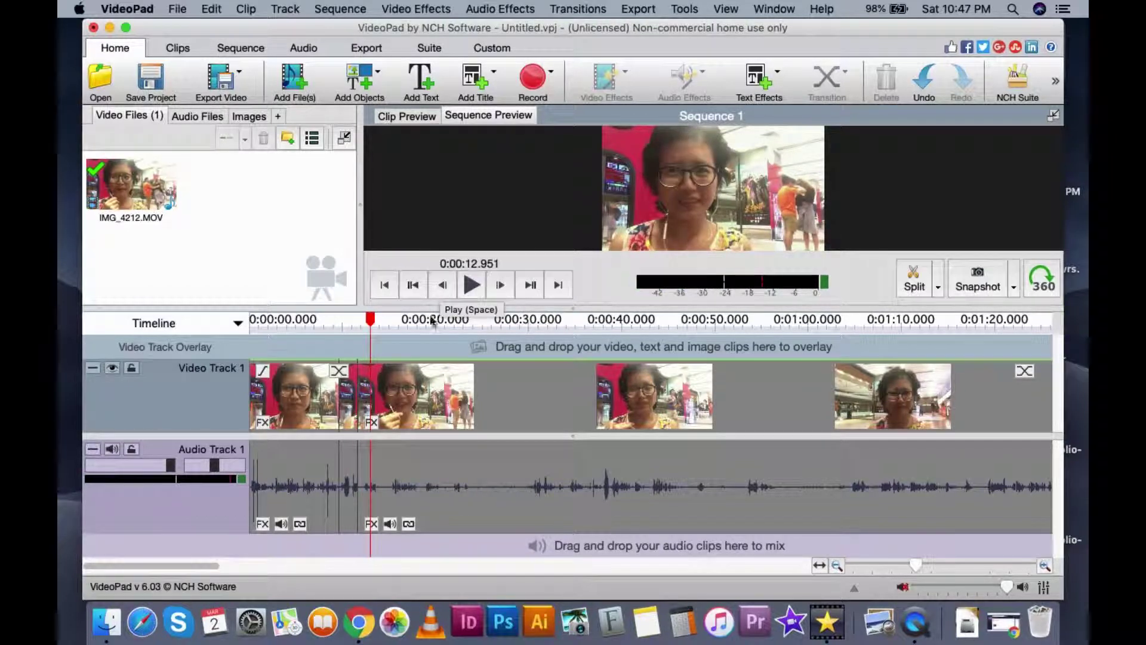
left_click_drag(370, 338, 365, 338)
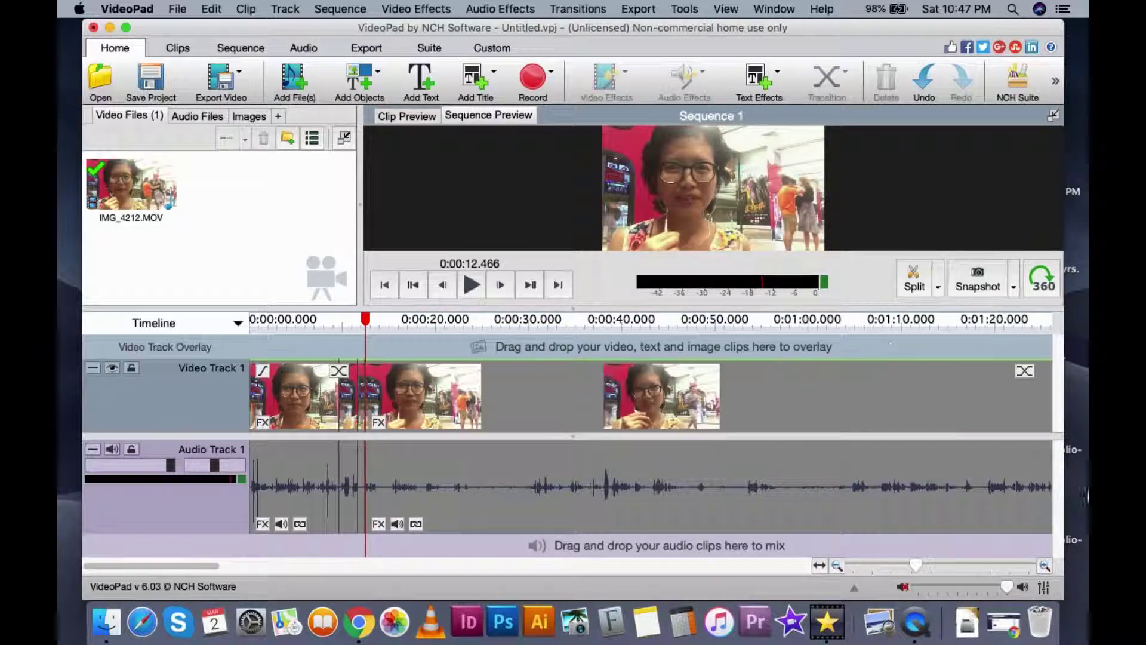
Delete the short segment between the cuts at 0:00:11.687 and 0:00:12.466 from the timeline
left_click_drag(915, 565, 924, 565)
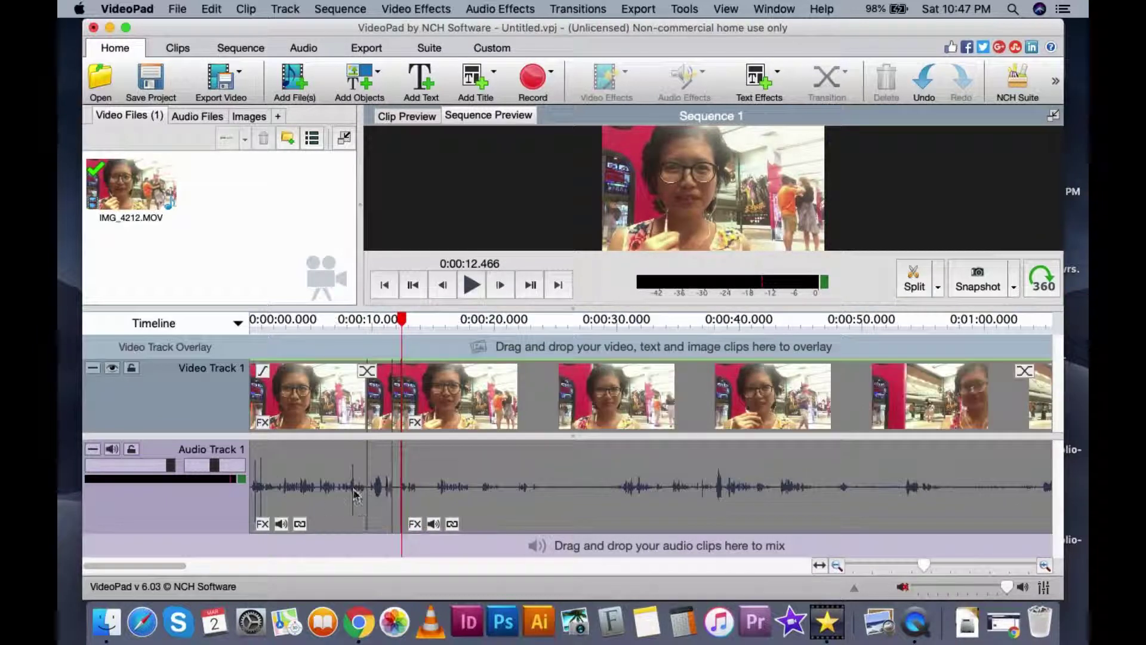
left_click(397, 463)
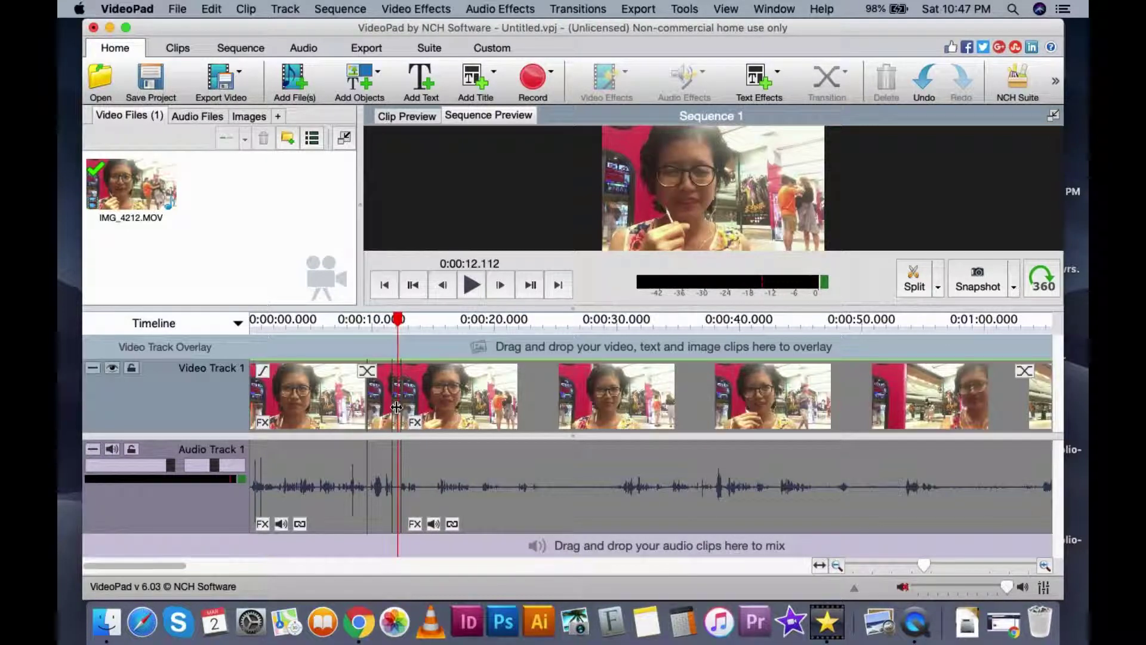
left_click_drag(400, 327, 382, 327)
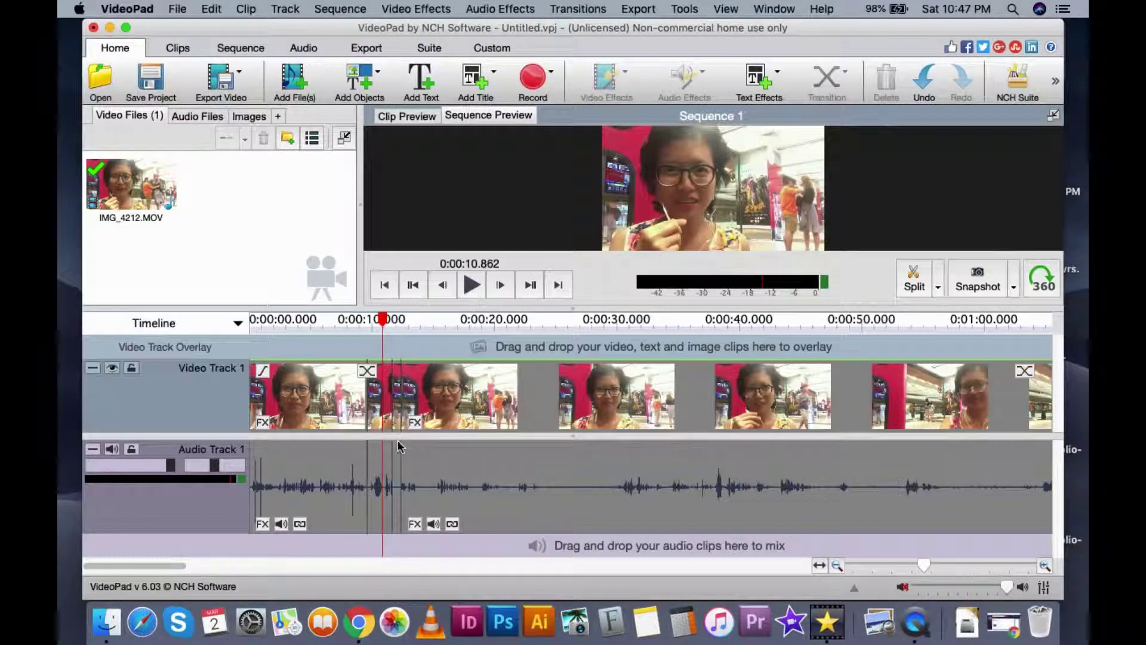
left_click(400, 451)
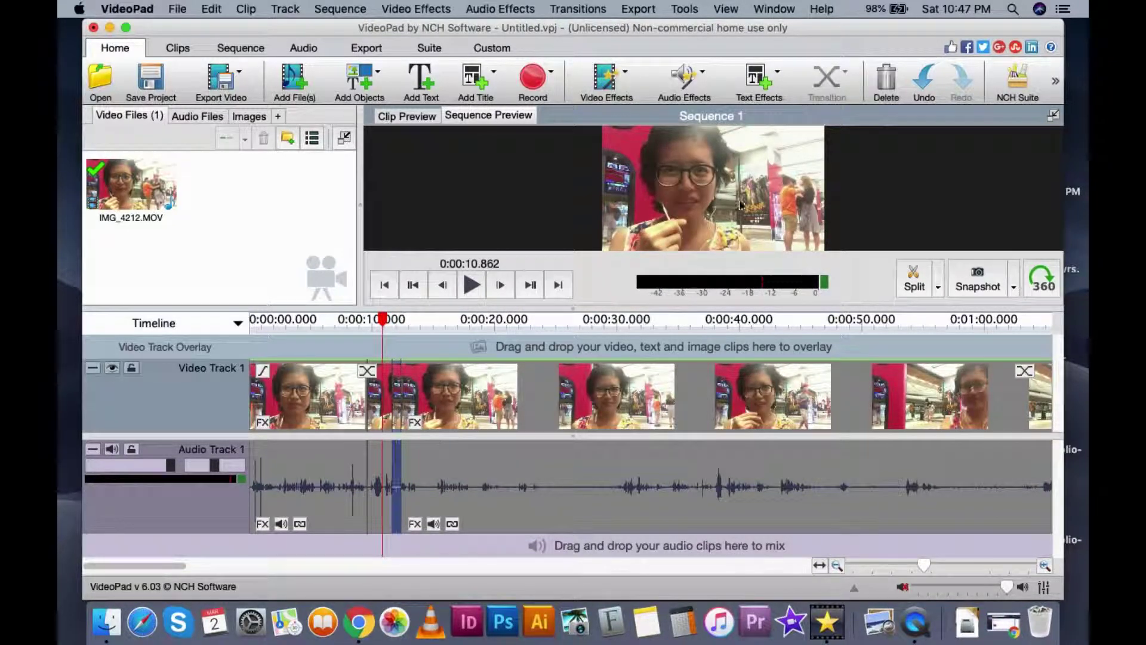
left_click(888, 87)
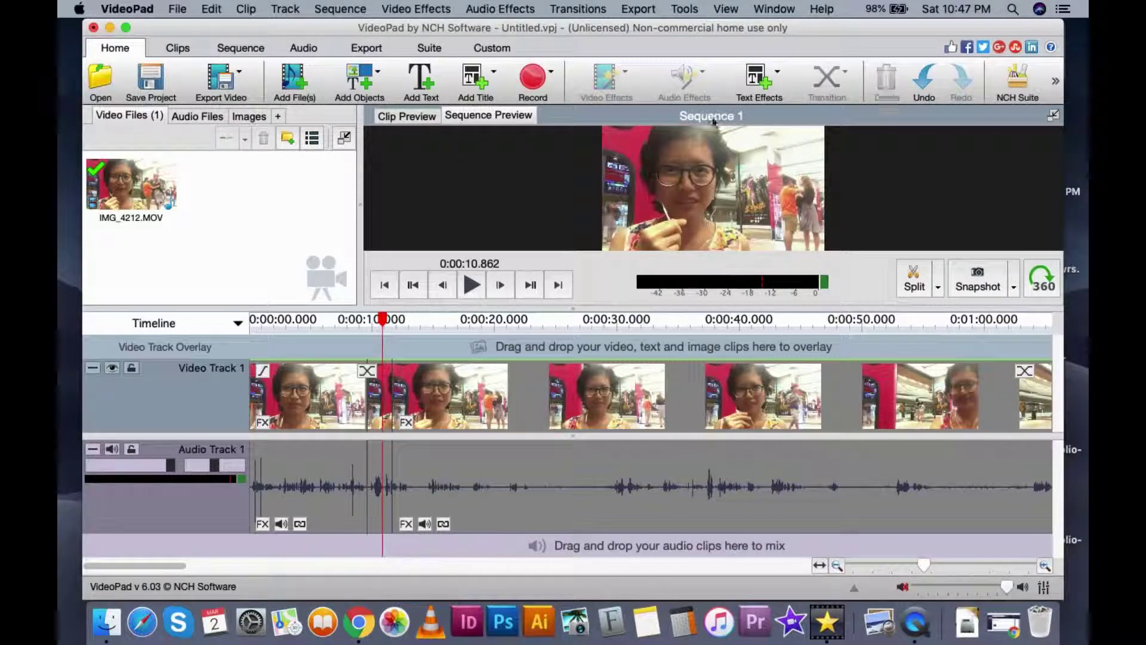
Play the sequence across the newly closed cut and split the remaining clip at 0:00:12.902
left_click(472, 285)
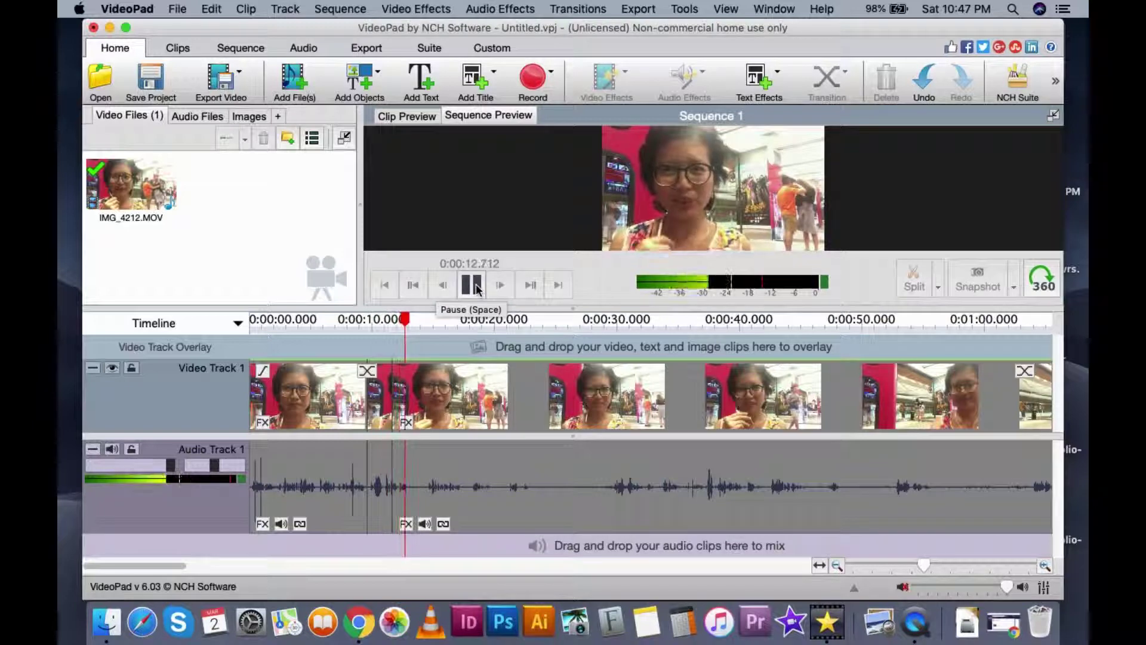
left_click(472, 285)
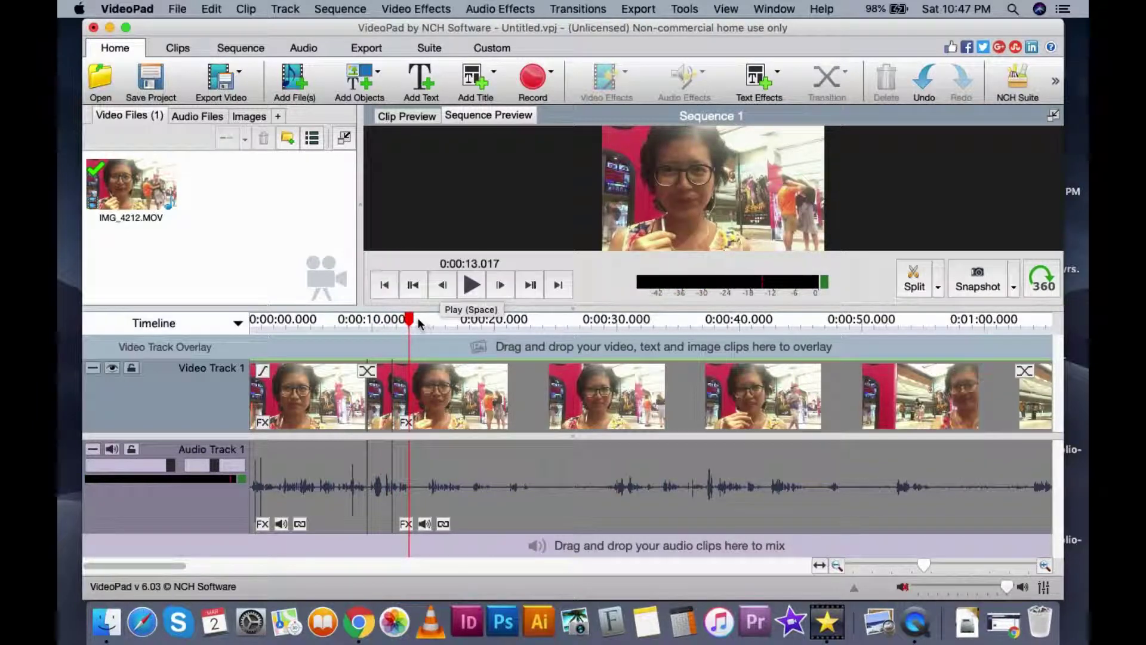
left_click_drag(409, 320, 409, 322)
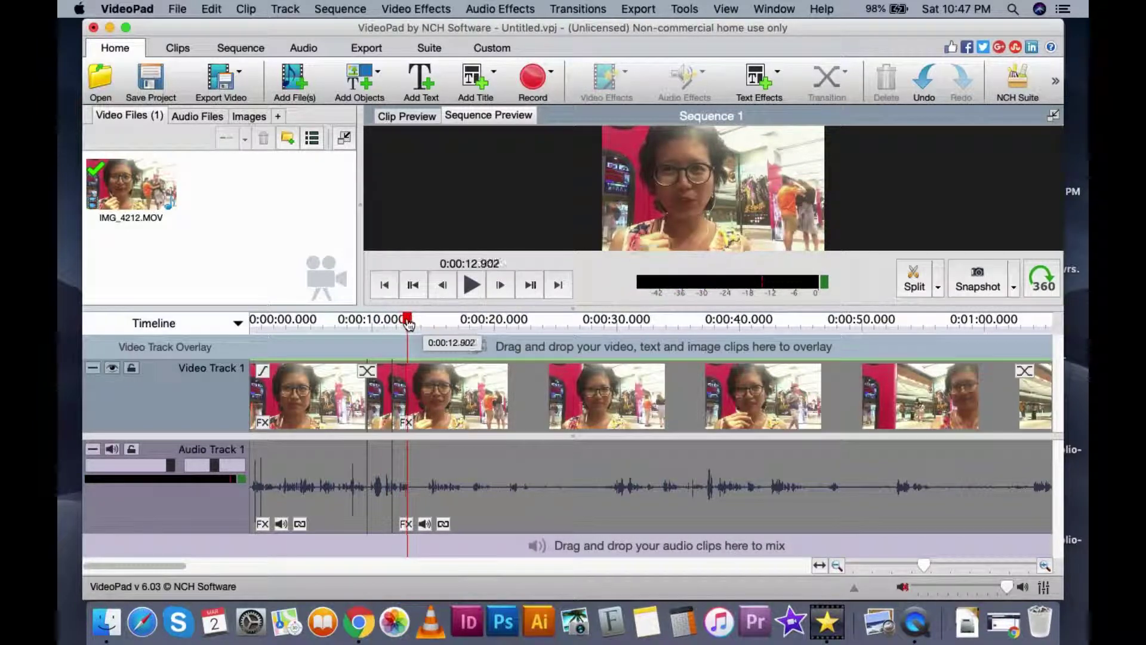
left_click(908, 285)
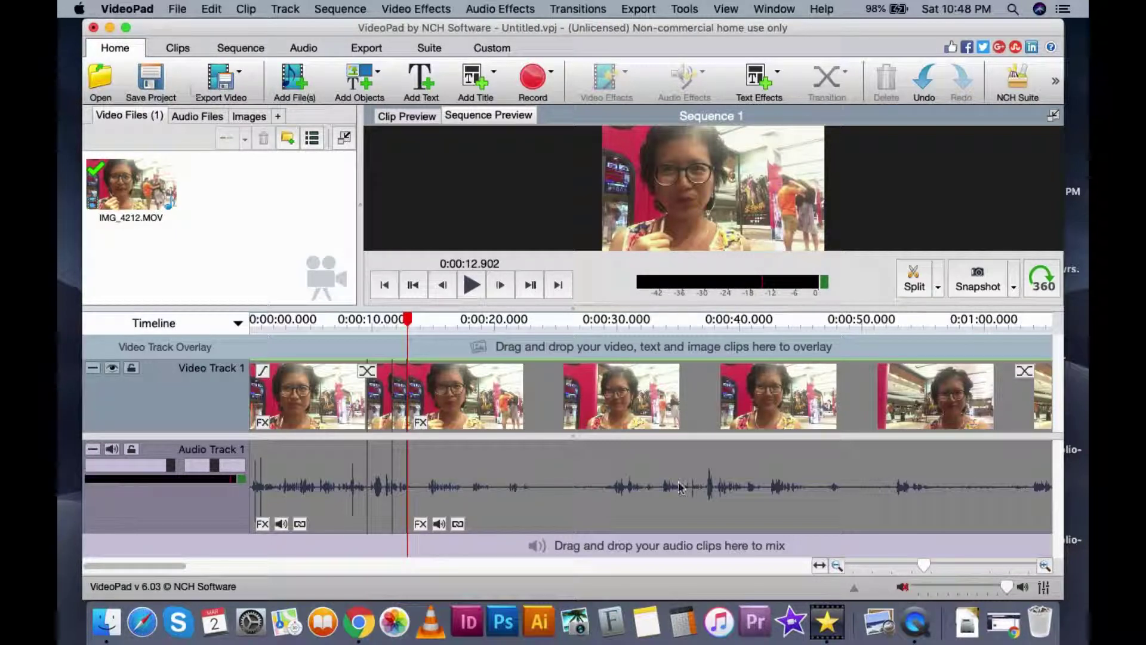
left_click(914, 621)
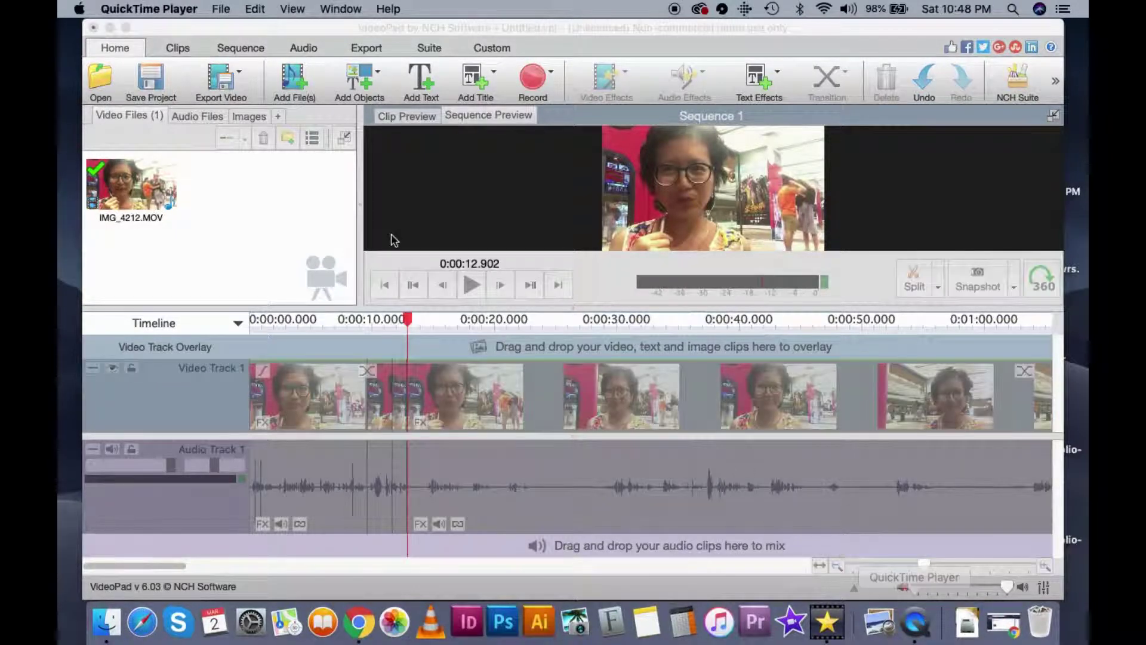
left_click(220, 9)
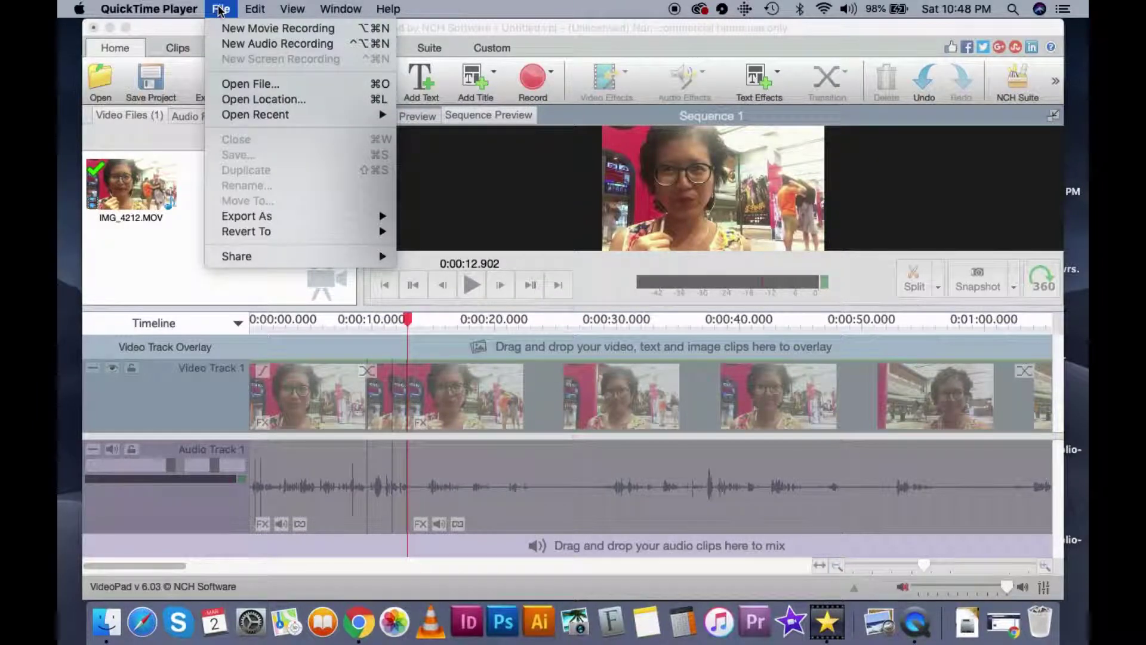
mouse_move(256, 11)
mouse_move(219, 11)
left_click(88, 24)
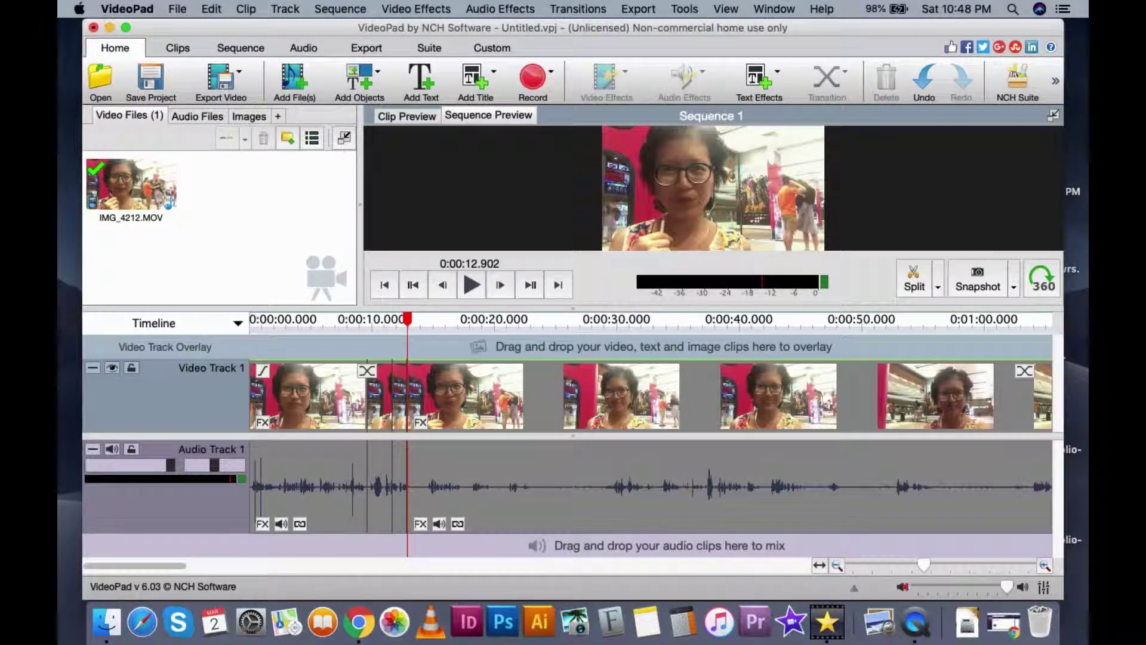
left_click(110, 28)
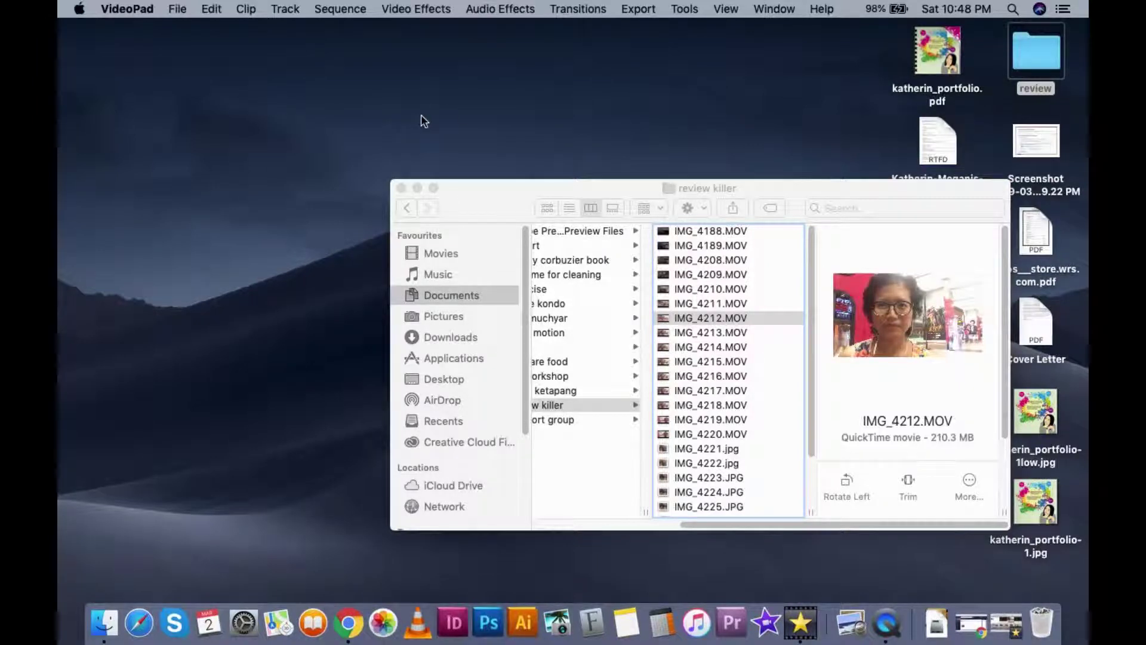
left_click(882, 626)
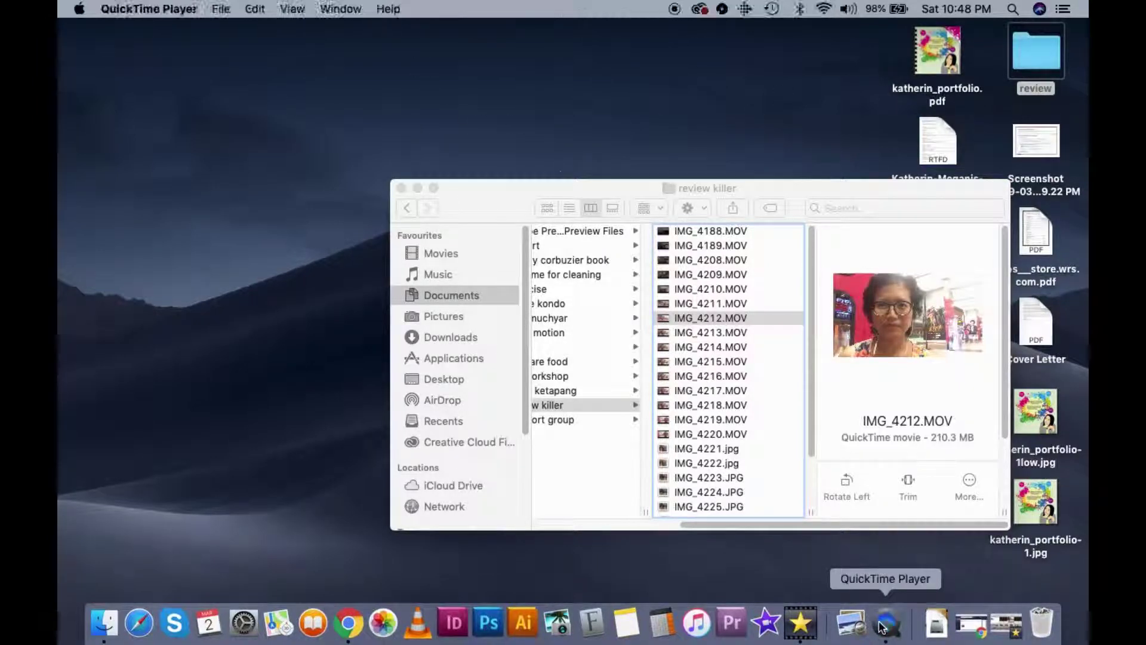
right_click(891, 632)
left_click(891, 632)
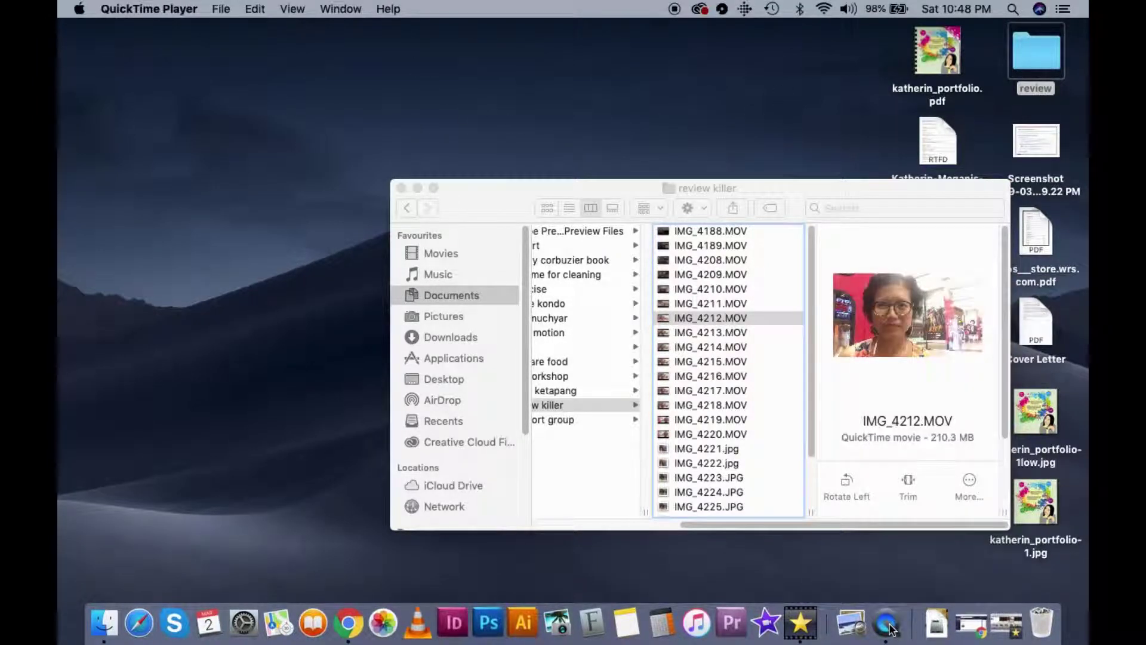
left_click(892, 631)
right_click(891, 631)
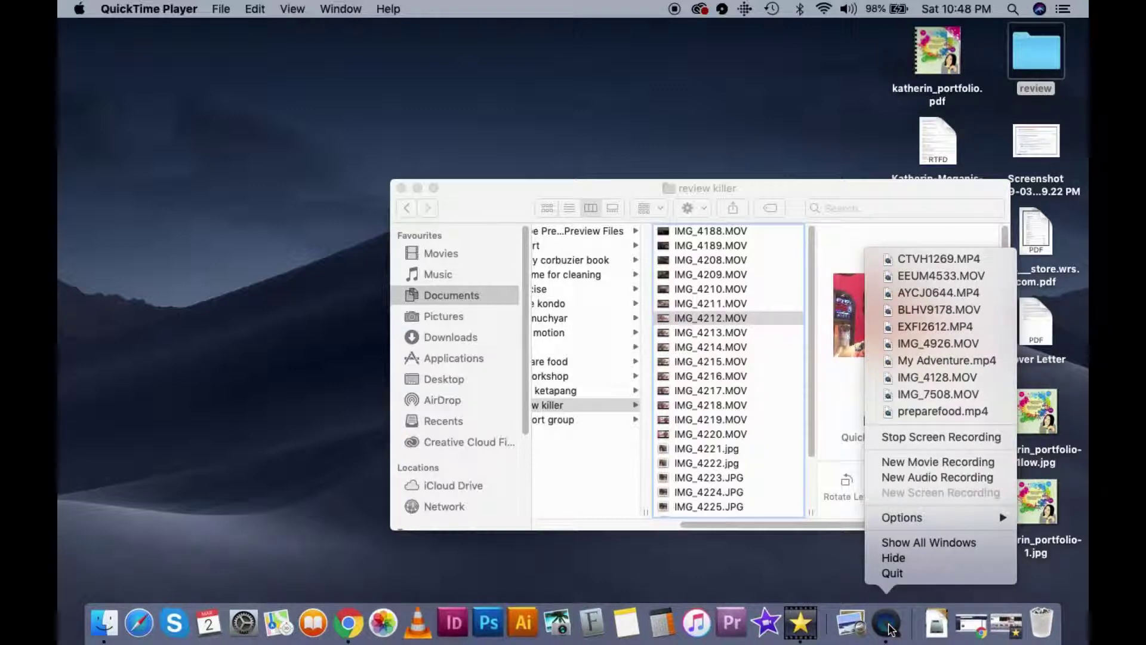